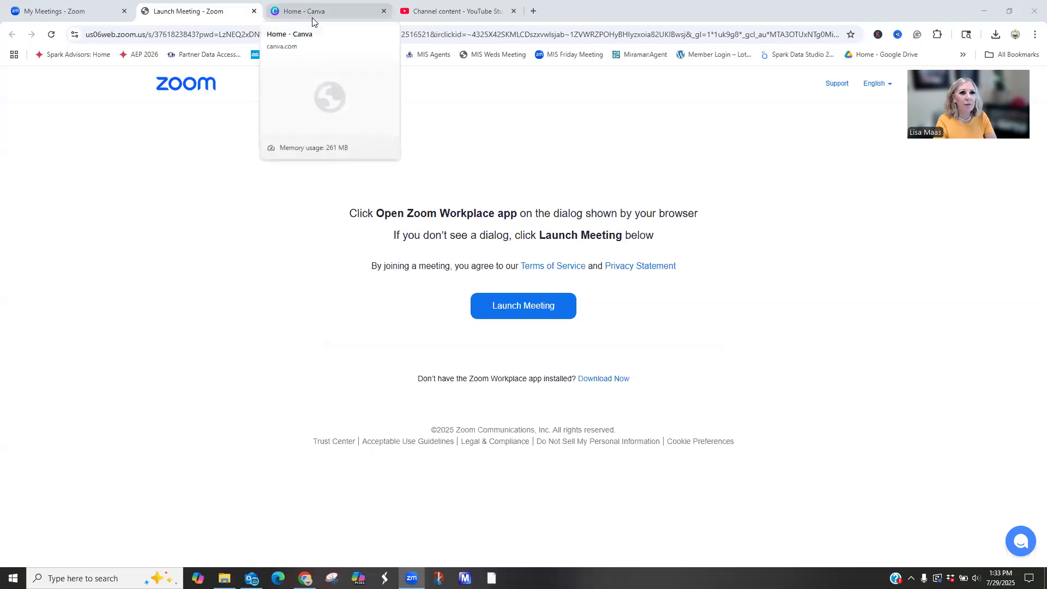
- Switch to Canva and look at the custom size options for a new design, then close them
left_click(312, 15)
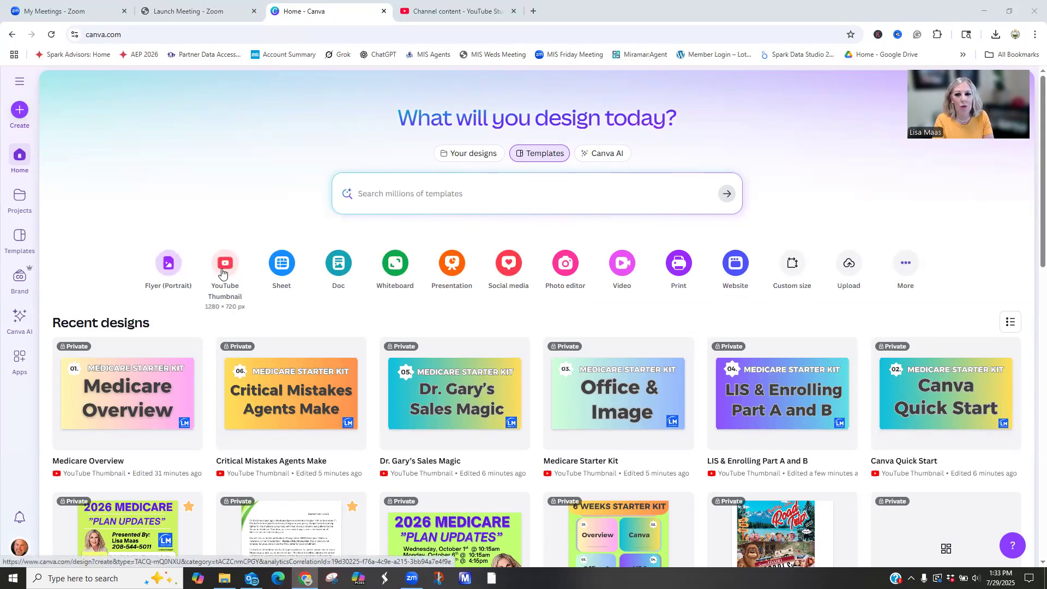
left_click(792, 264)
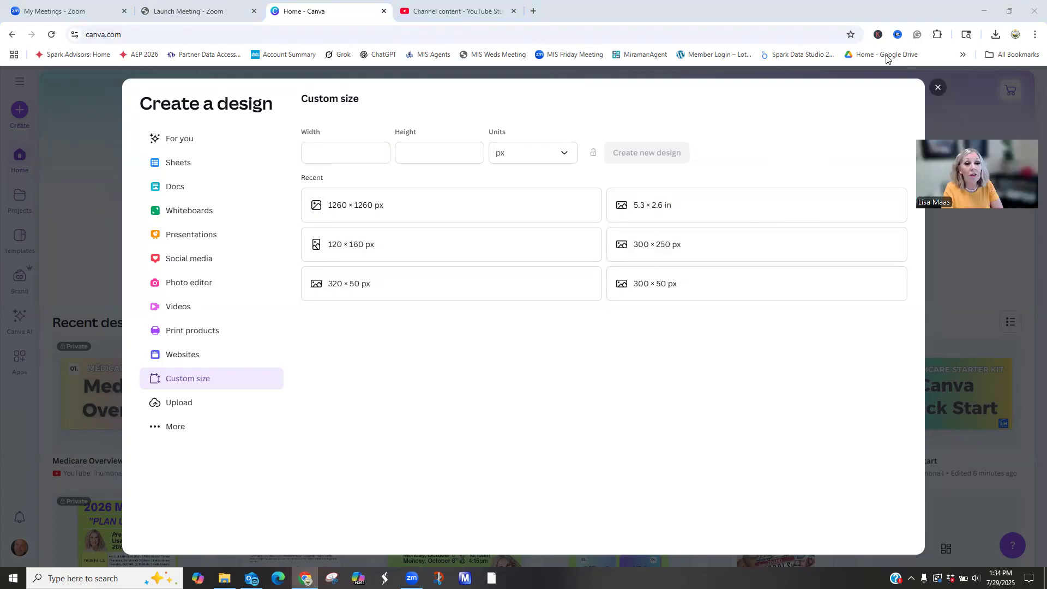
left_click(939, 89)
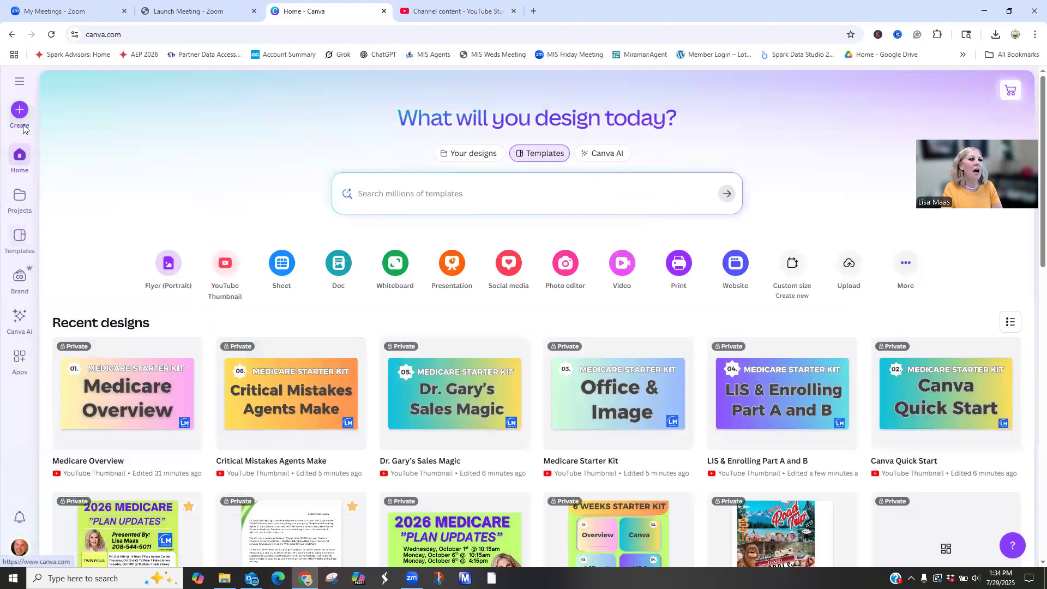
- Look through the Projects, Templates and Brand Kits pages
left_click(13, 212)
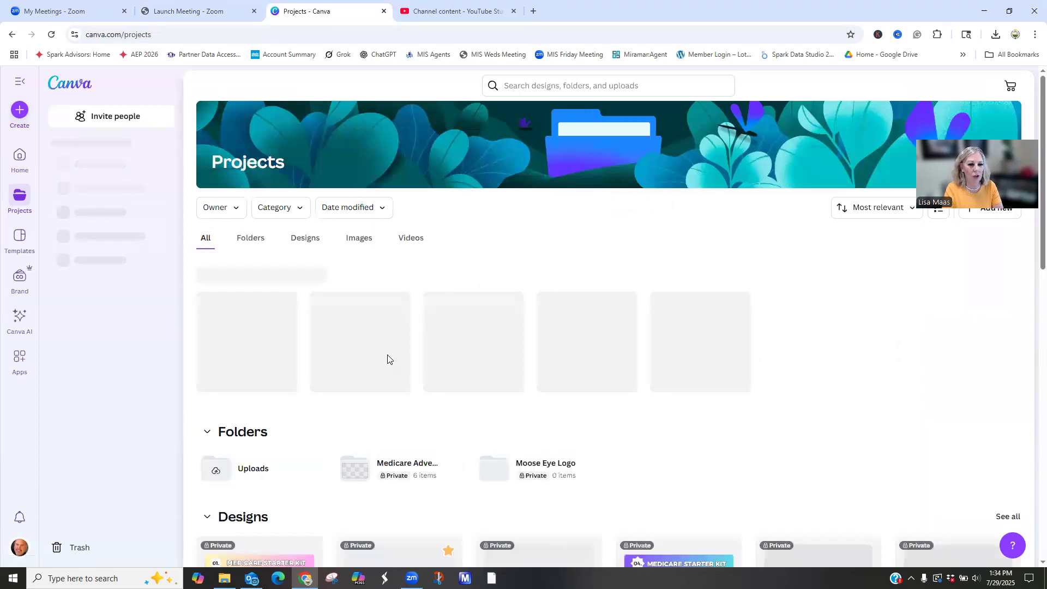
scroll(388, 359, "down", 4)
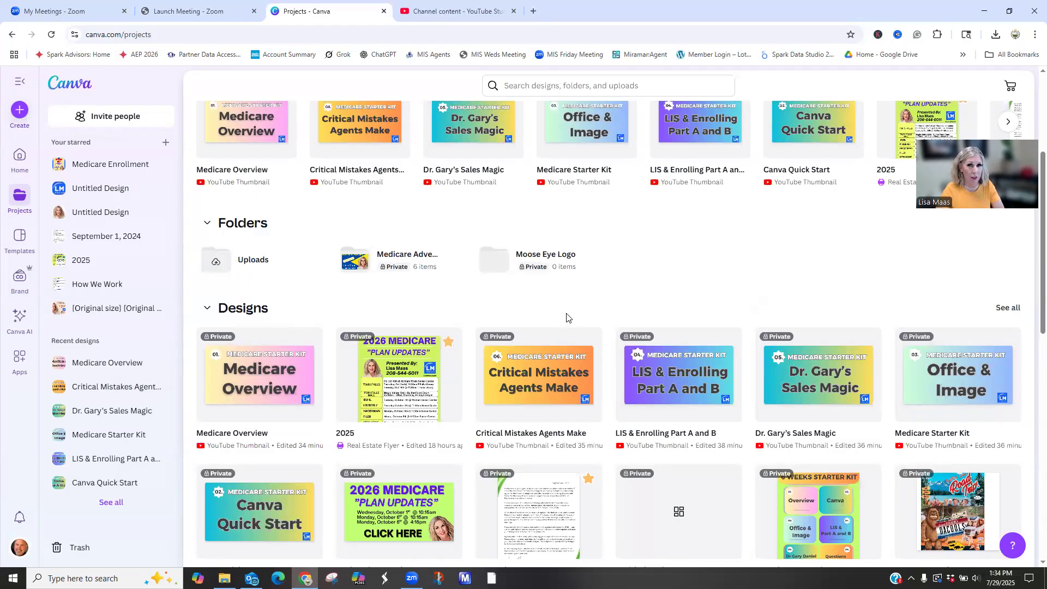
left_click(15, 239)
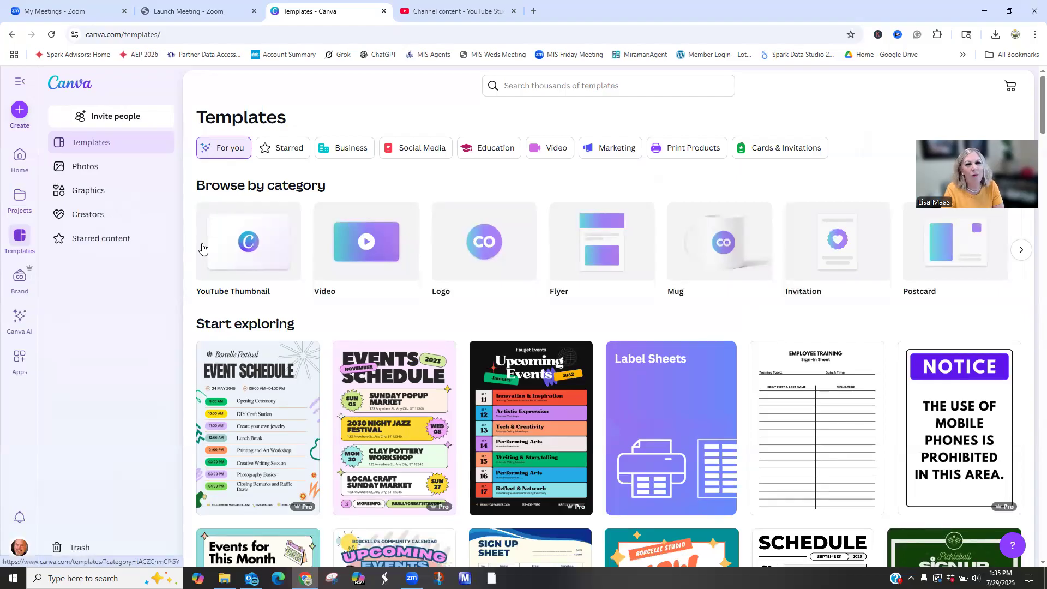
left_click(22, 282)
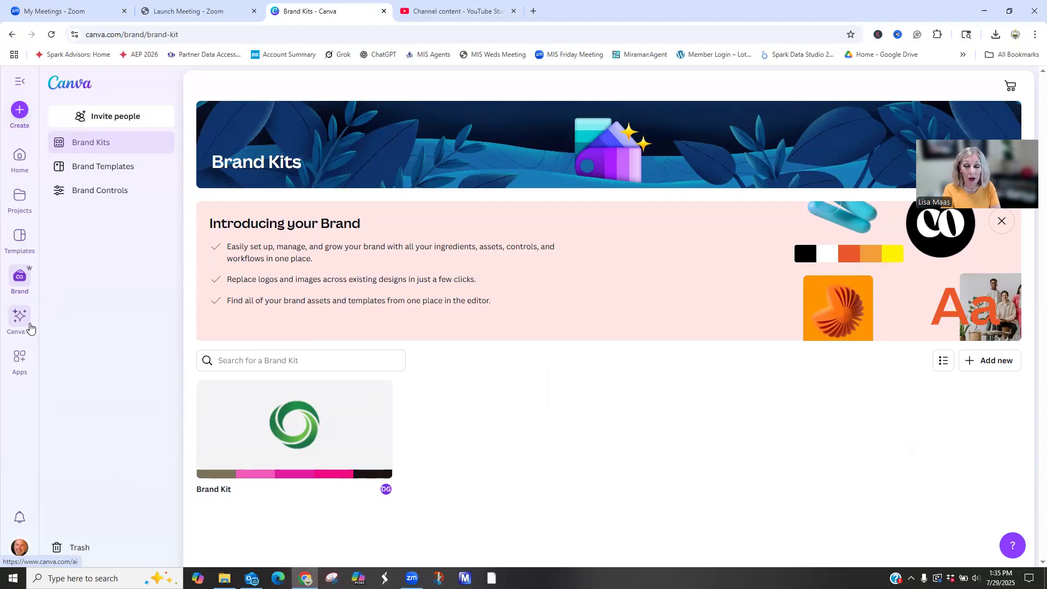
- Generate logo designs with Canva AI from the prompt "medicare agent for twin falls" and browse the generated options
left_click(30, 328)
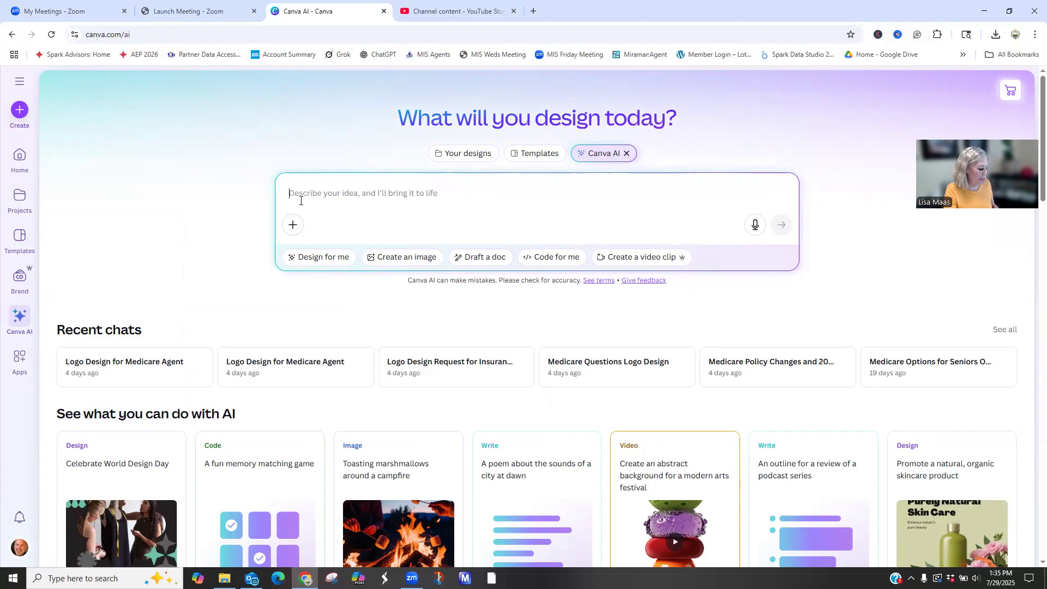
type("medicare agent for twin falls")
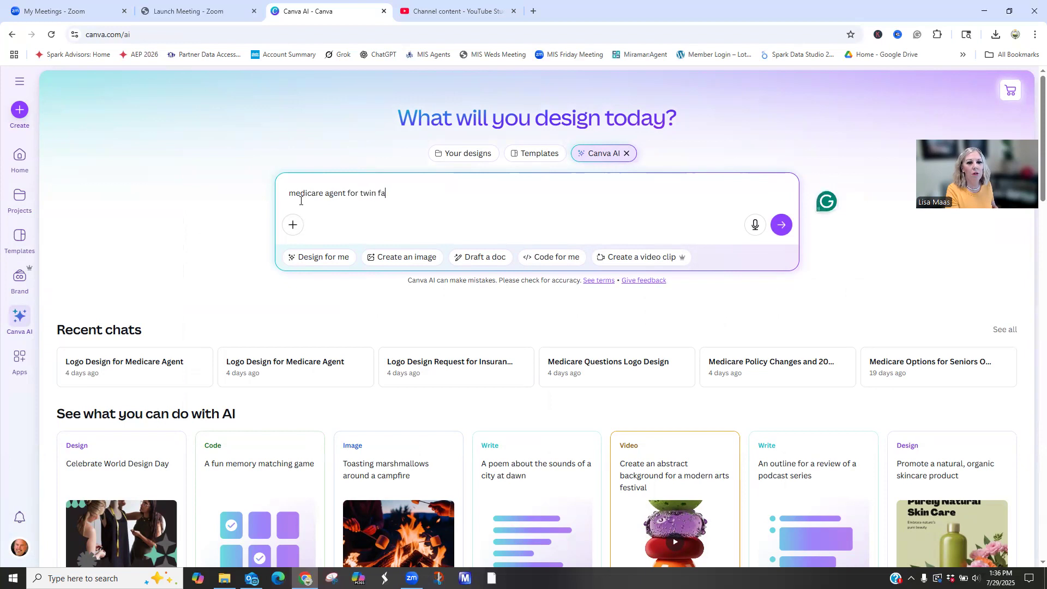
left_click(326, 257)
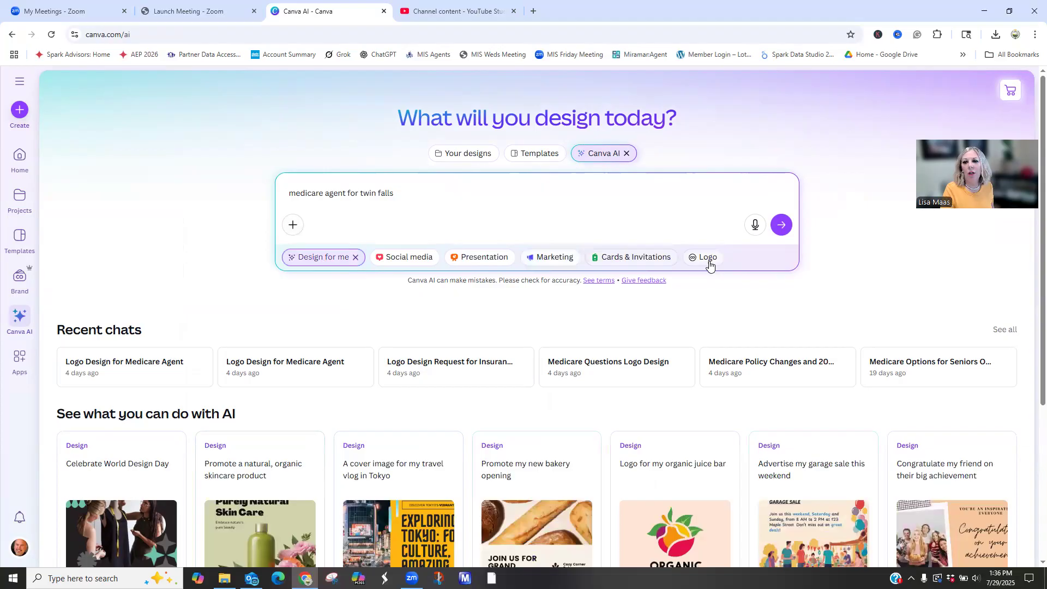
left_click(710, 262)
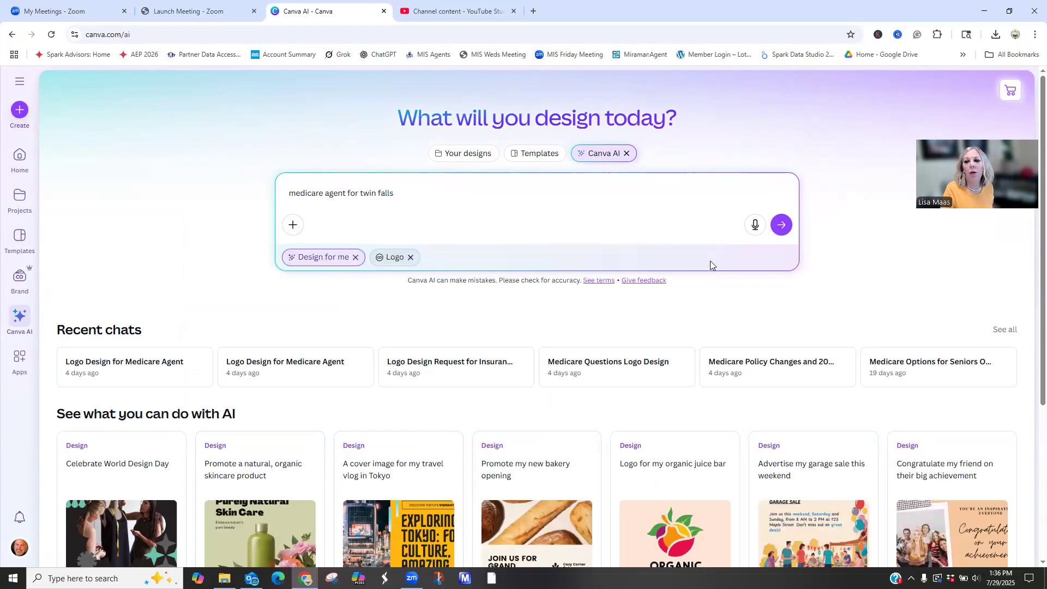
left_click(789, 226)
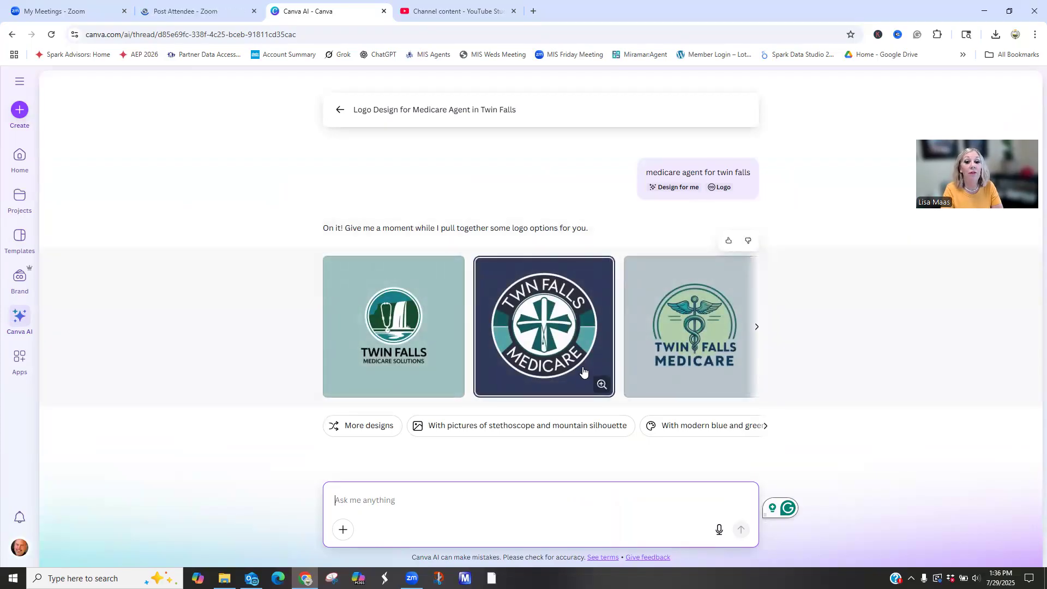
left_click(756, 327)
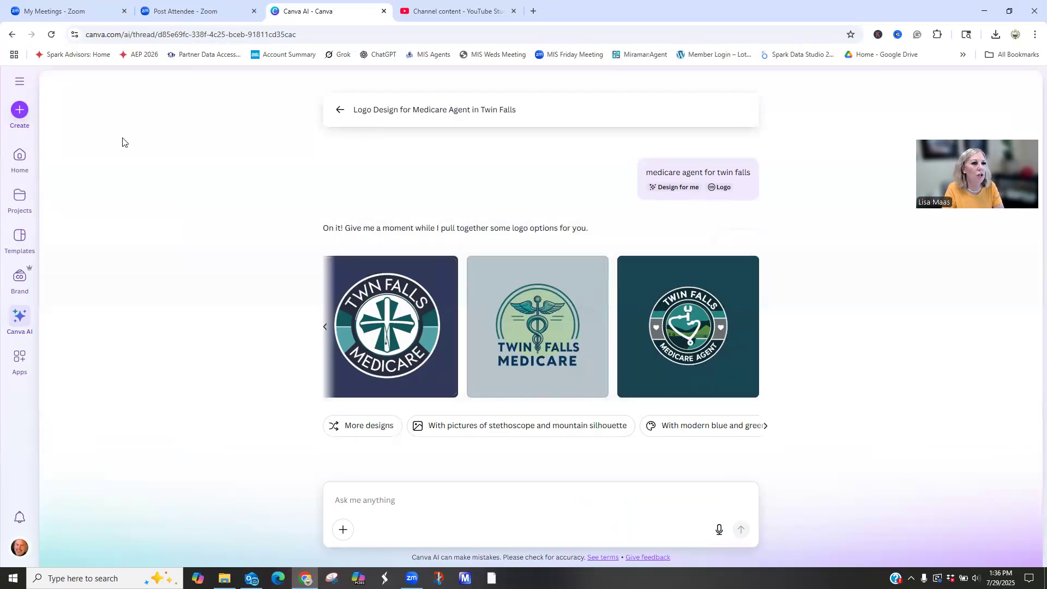
- Return to the home page and look through the recent designs down to the oldest ones
left_click(21, 159)
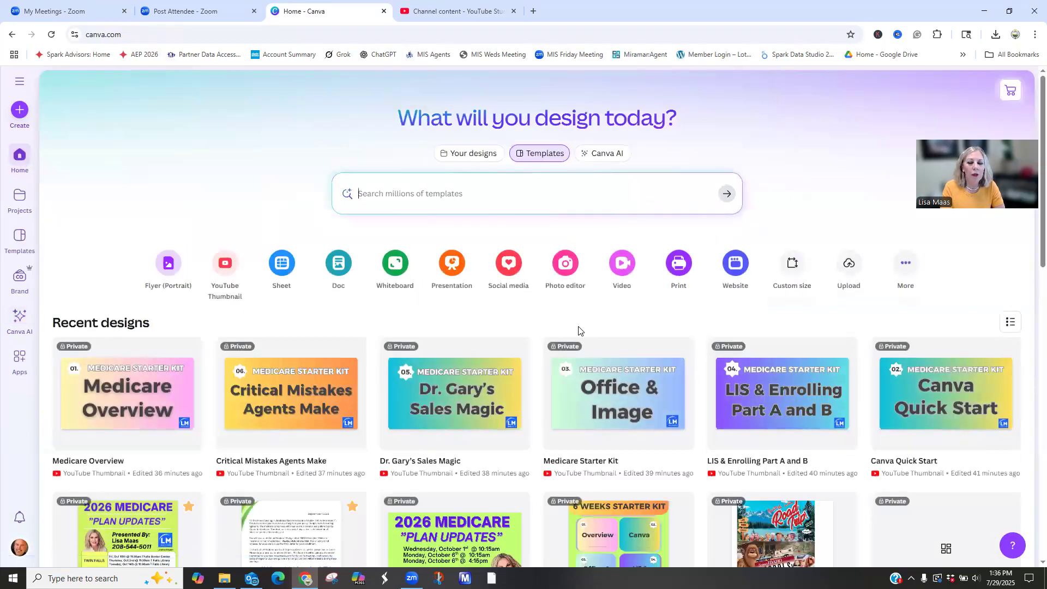
scroll(579, 331, "down", 5)
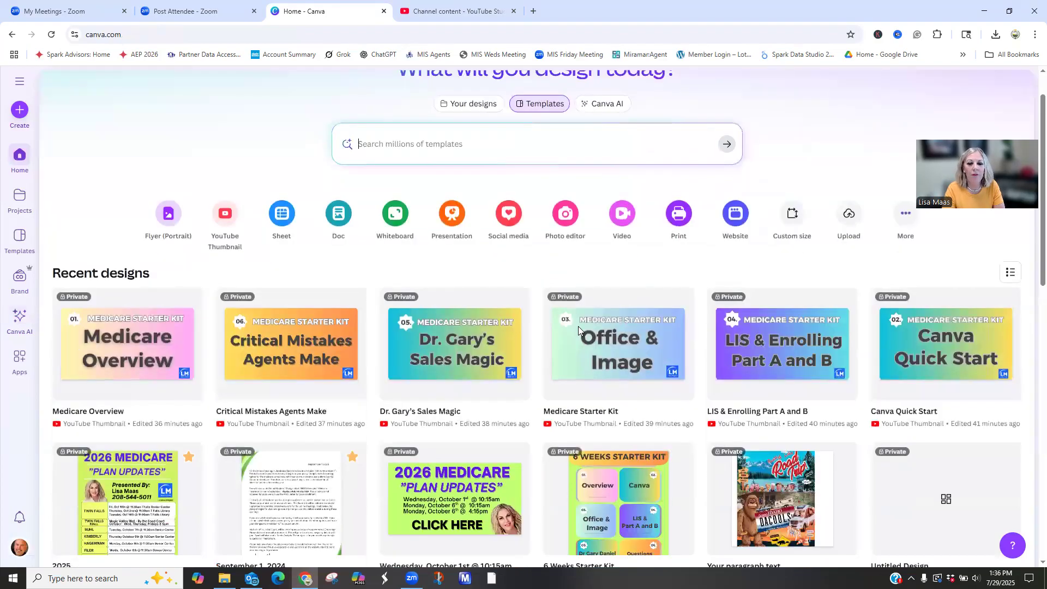
scroll(579, 330, "up", 1)
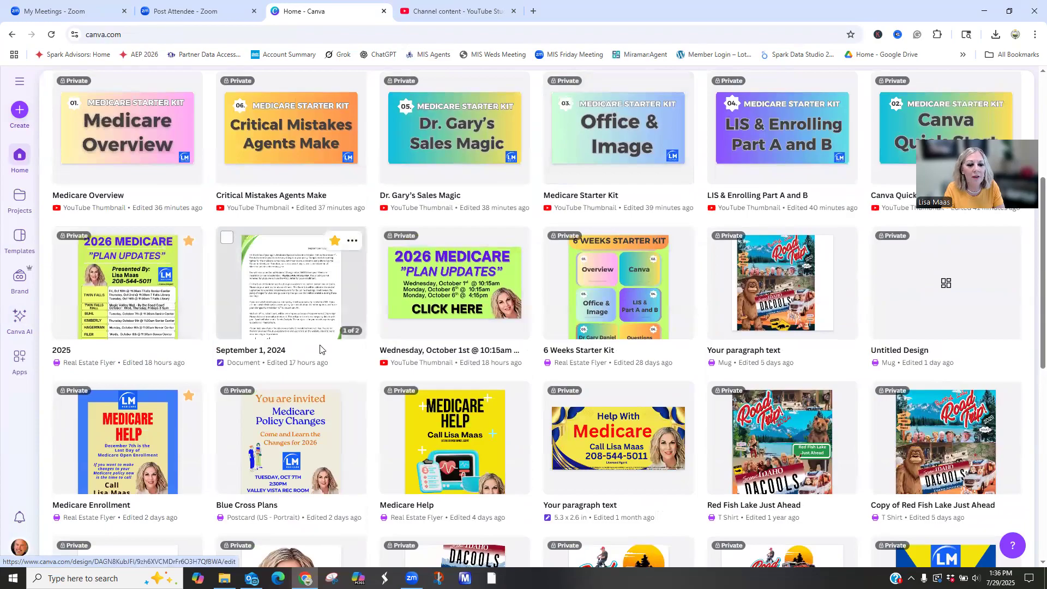
scroll(338, 366, "down", 3)
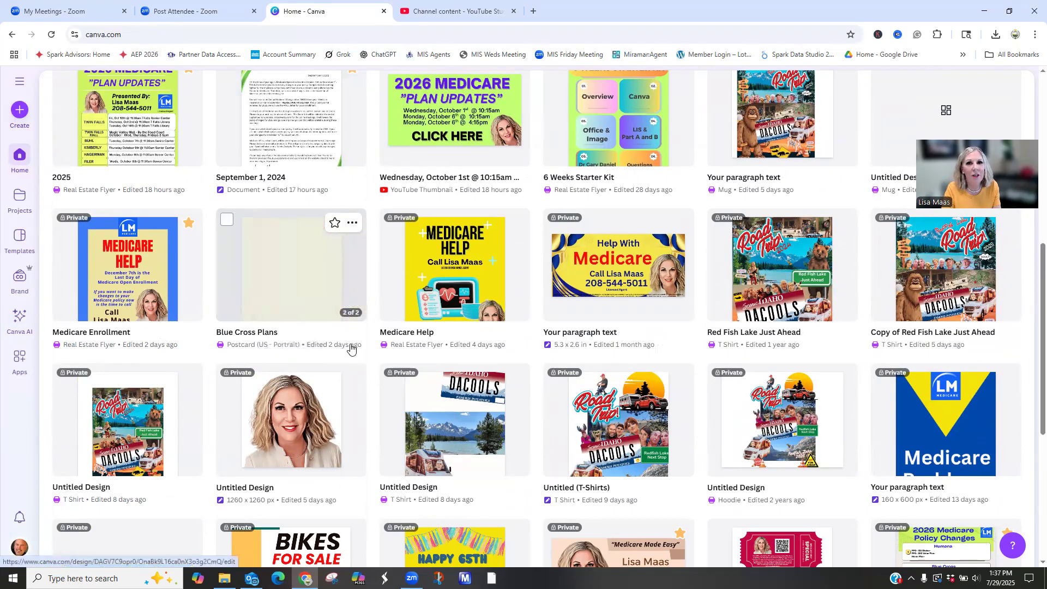
scroll(632, 311, "down", 2)
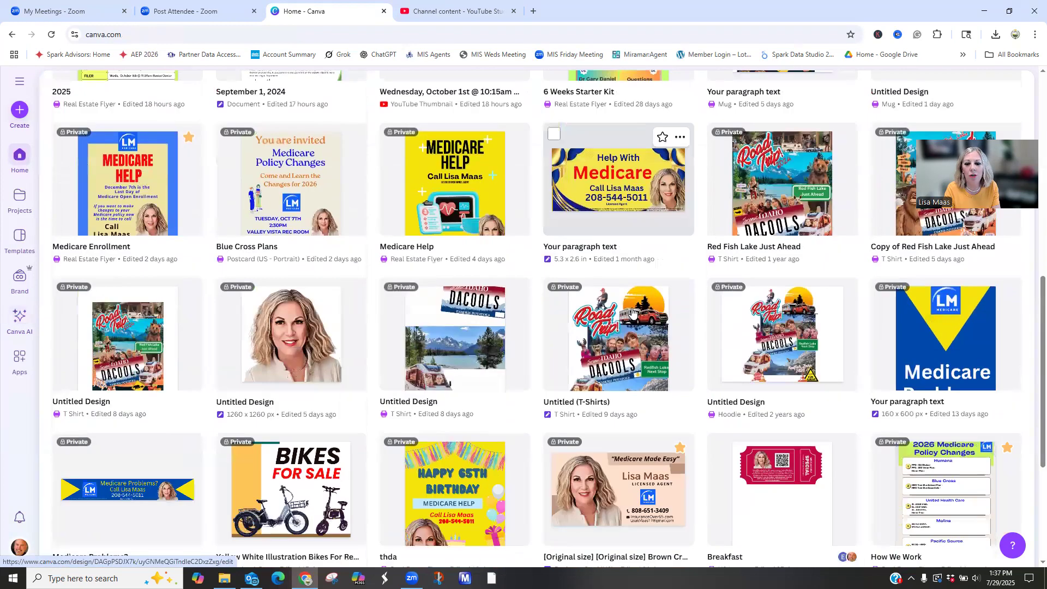
scroll(631, 311, "down", 2)
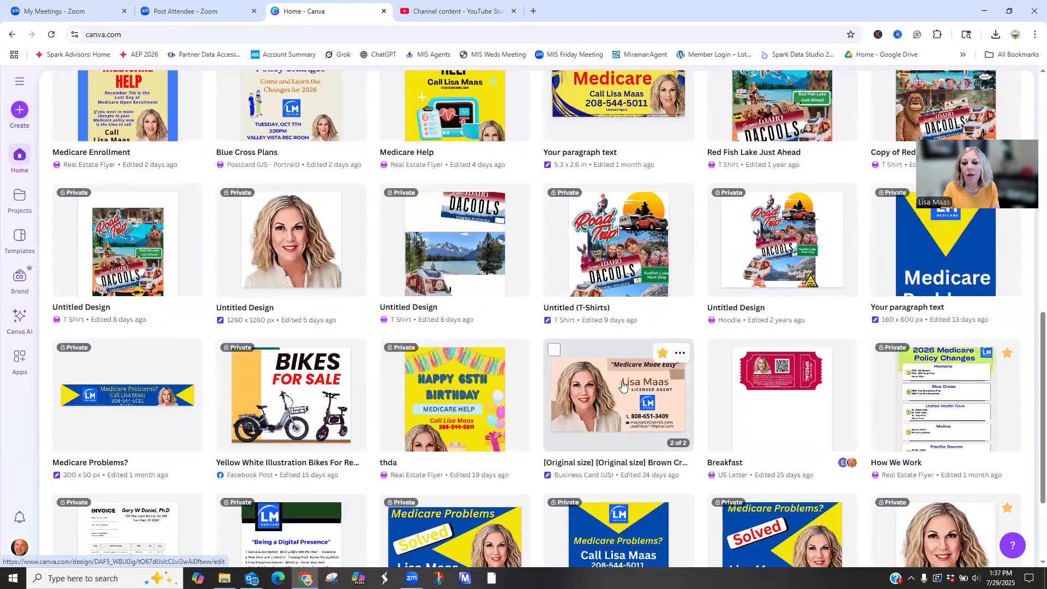
scroll(622, 385, "down", 3)
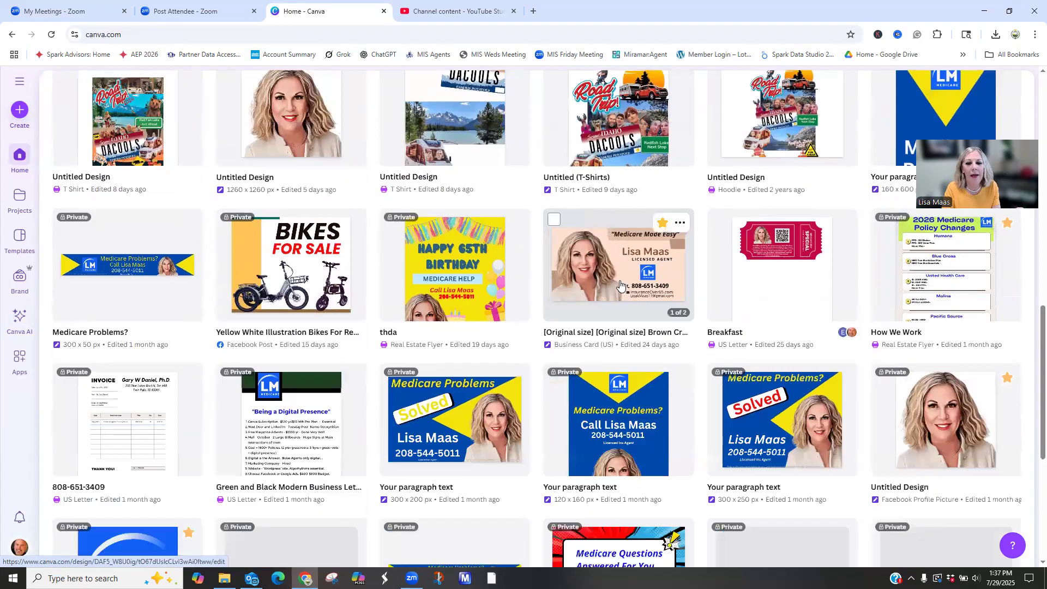
scroll(615, 326, "up", 1)
scroll(614, 326, "down", 4)
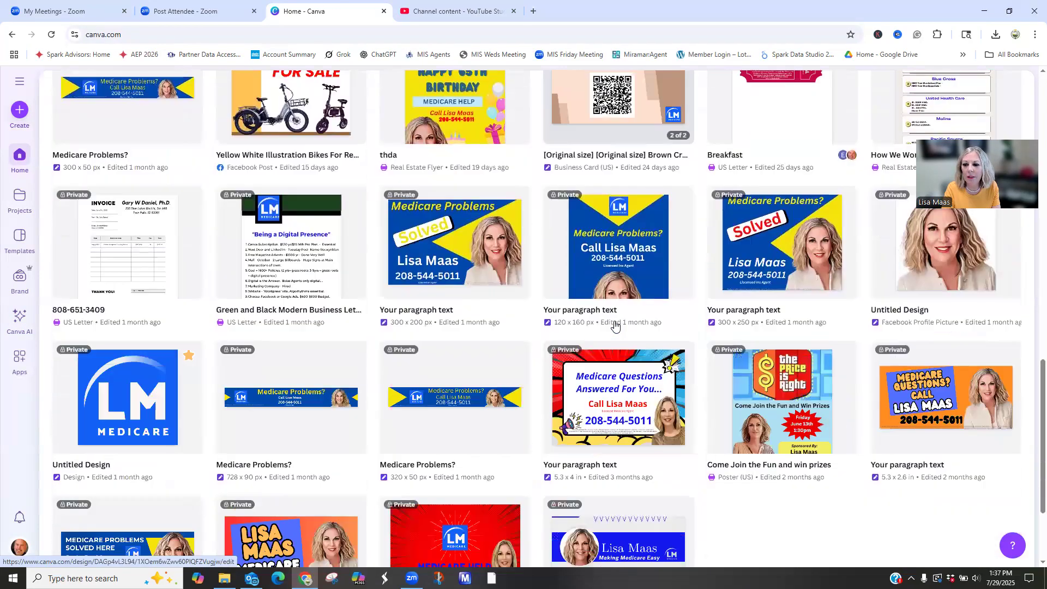
scroll(615, 322, "down", 3)
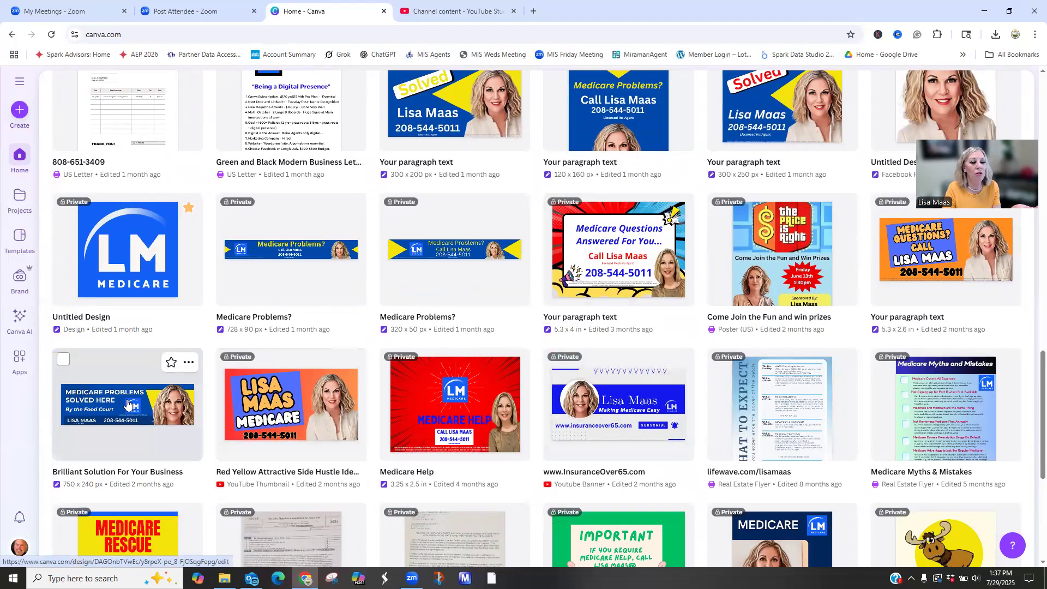
scroll(127, 403, "down", 5)
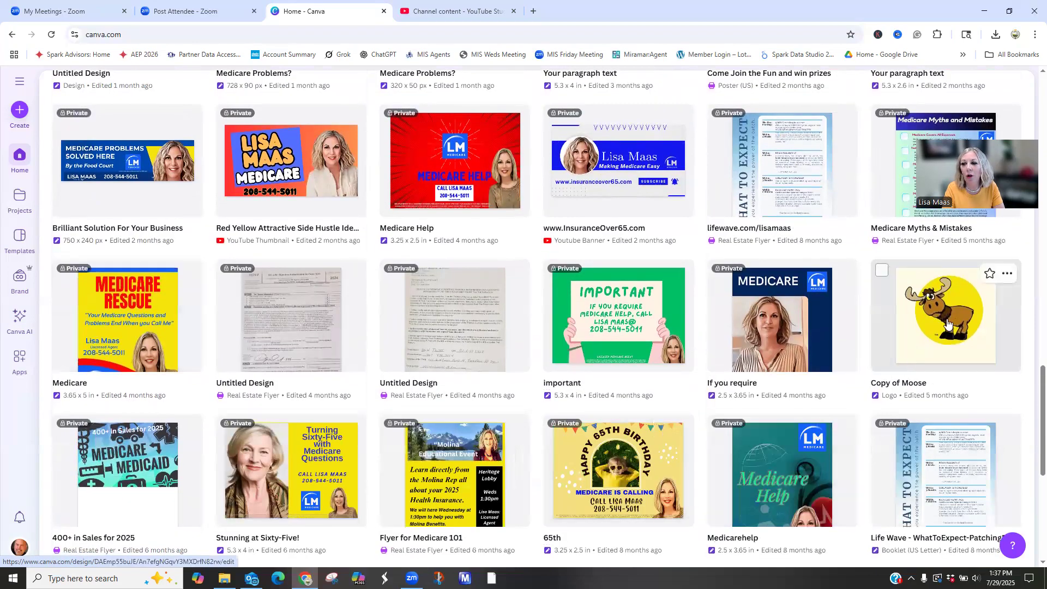
scroll(958, 317, "down", 1)
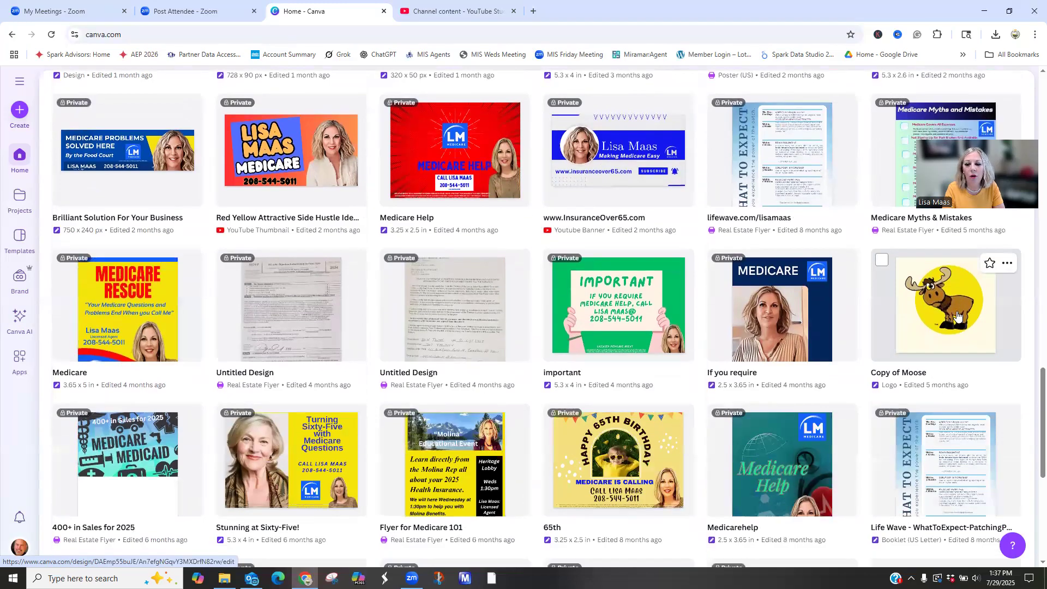
scroll(958, 317, "down", 5)
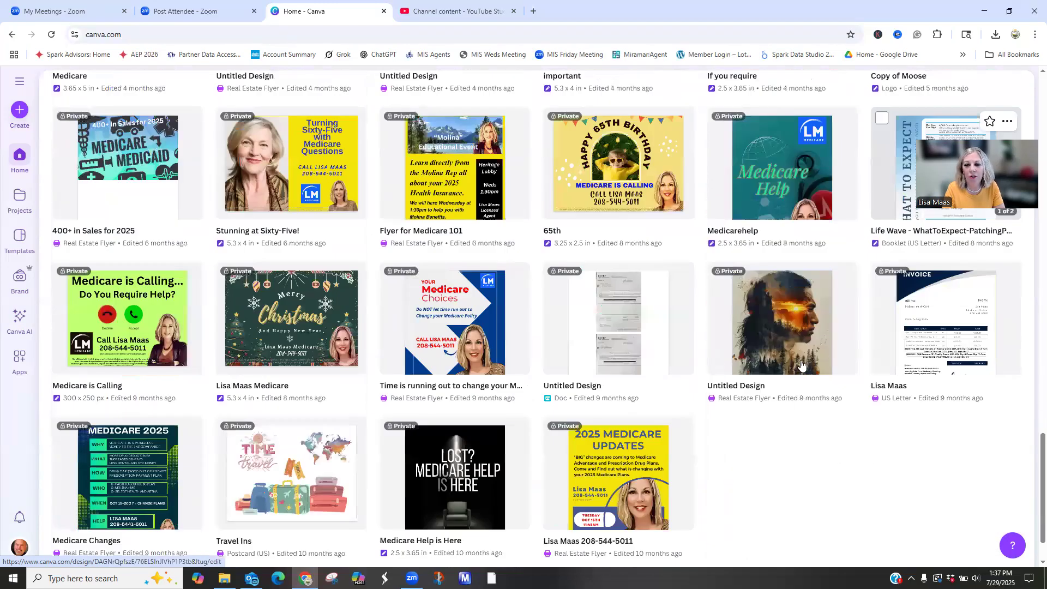
scroll(775, 402, "down", 2)
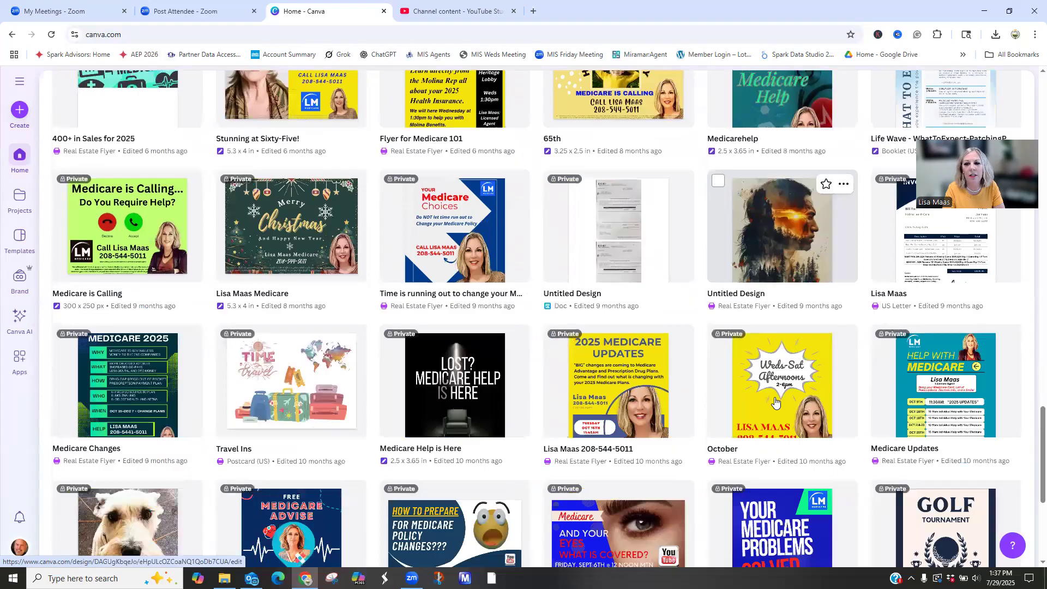
scroll(775, 402, "down", 2)
scroll(776, 402, "down", 3)
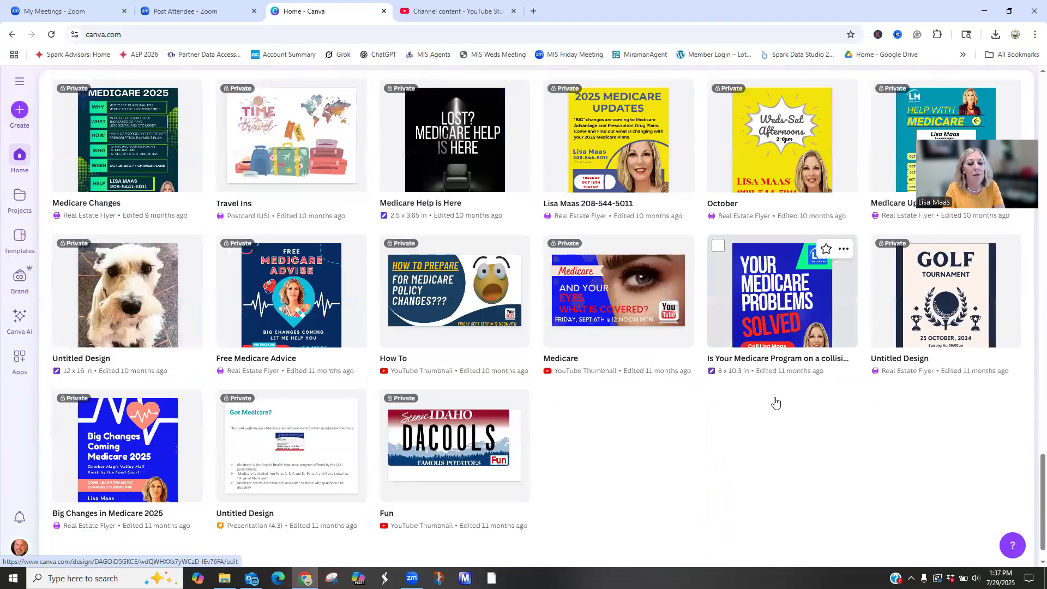
scroll(445, 345, "up", 15)
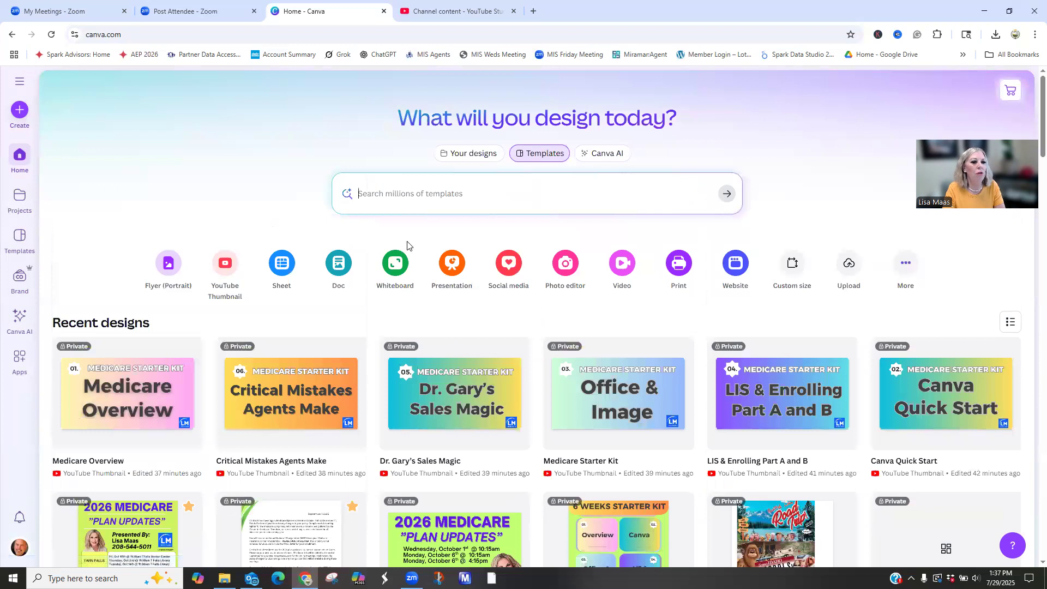
- Create a new portrait flyer and apply the recently used "Medical Center" healthcare template to its page
left_click(171, 265)
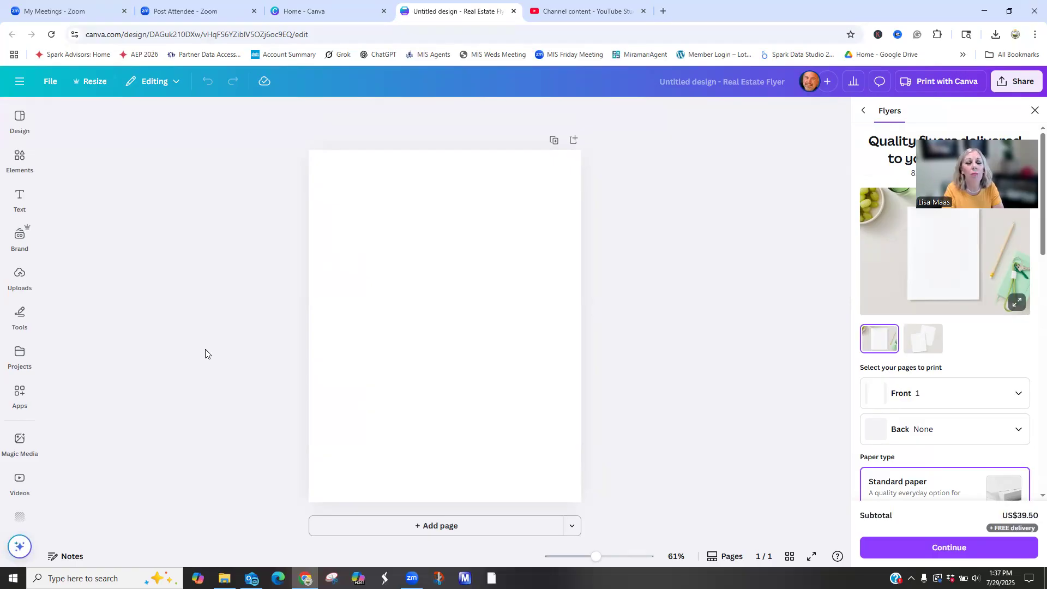
left_click(20, 236)
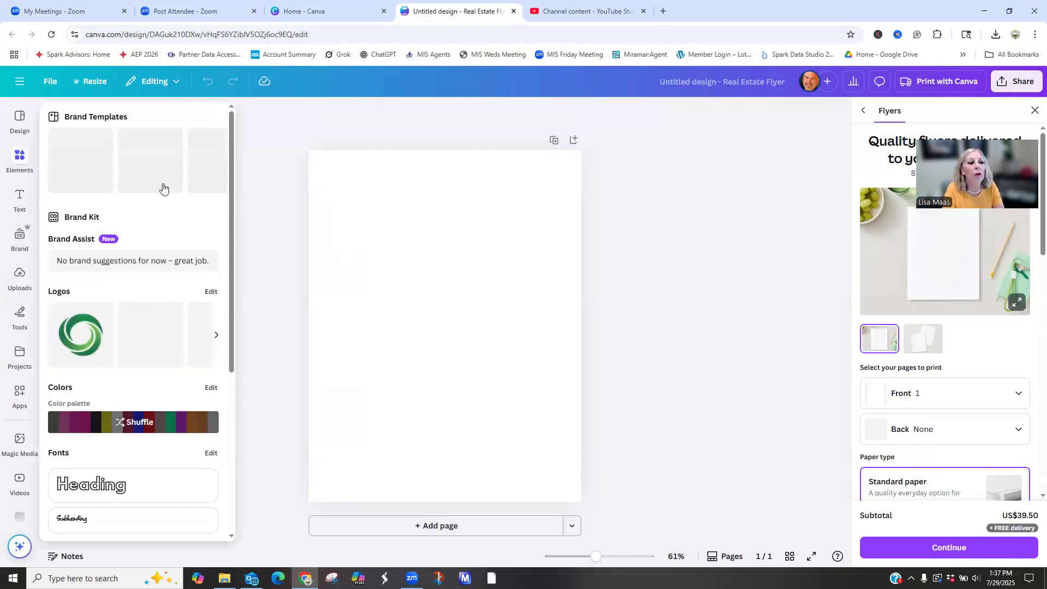
left_click(20, 124)
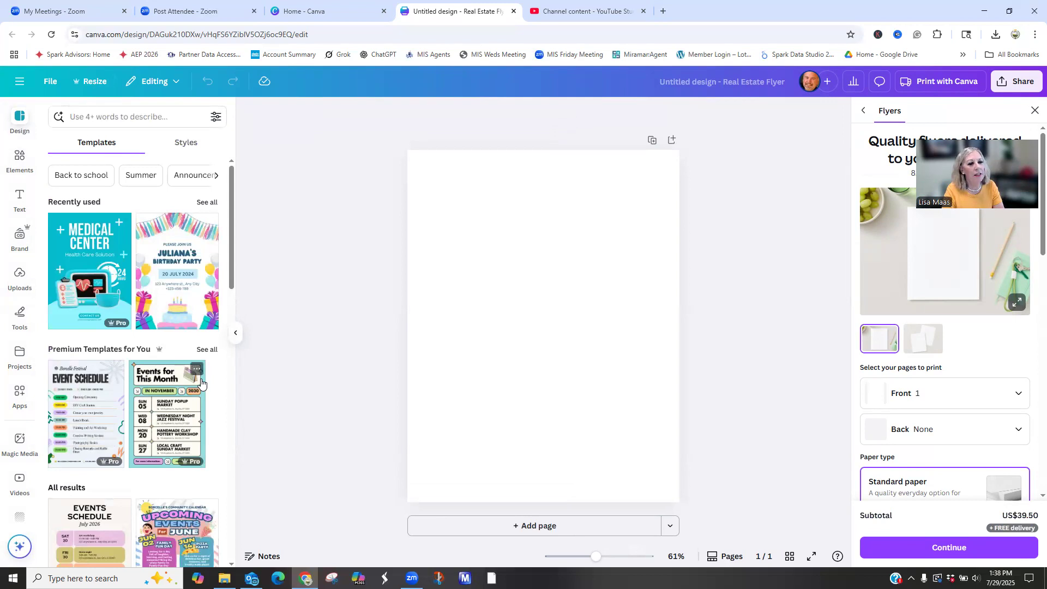
left_click(90, 240)
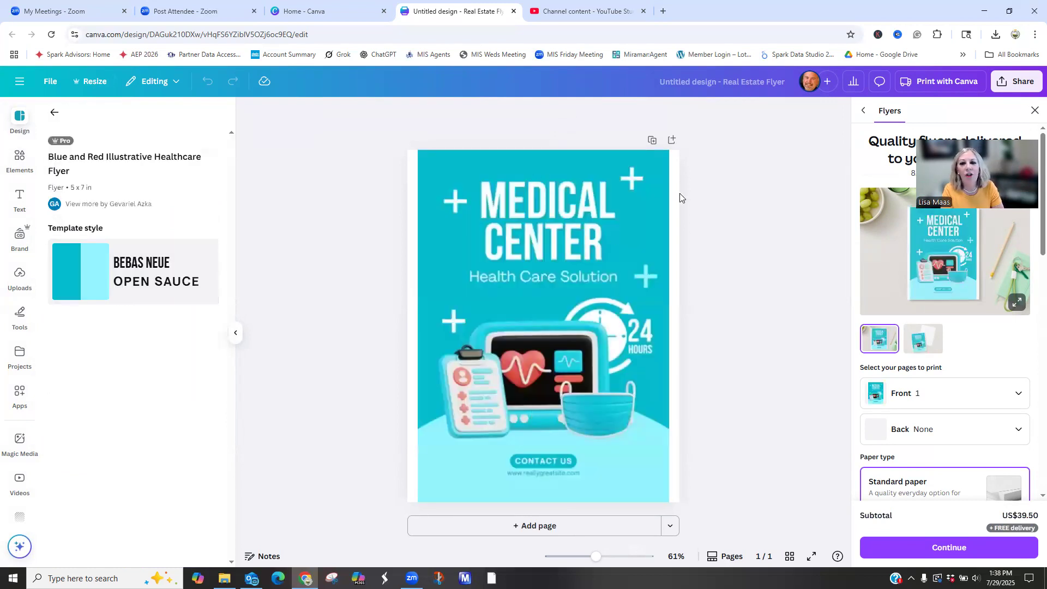
- Change the flyer's background color to the yellow from the Brand Kit palette
left_click(653, 410)
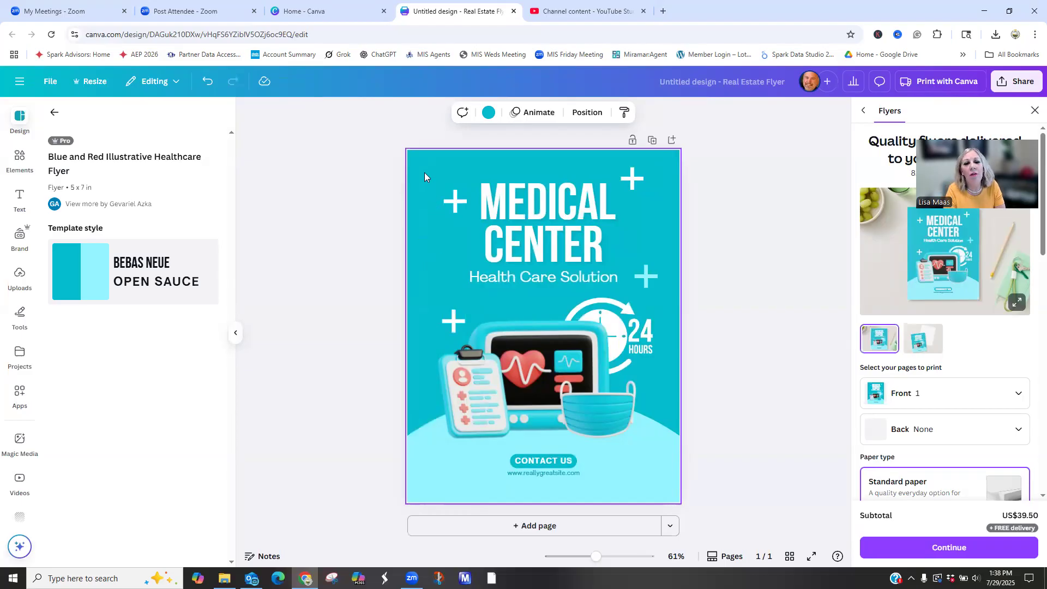
left_click(491, 114)
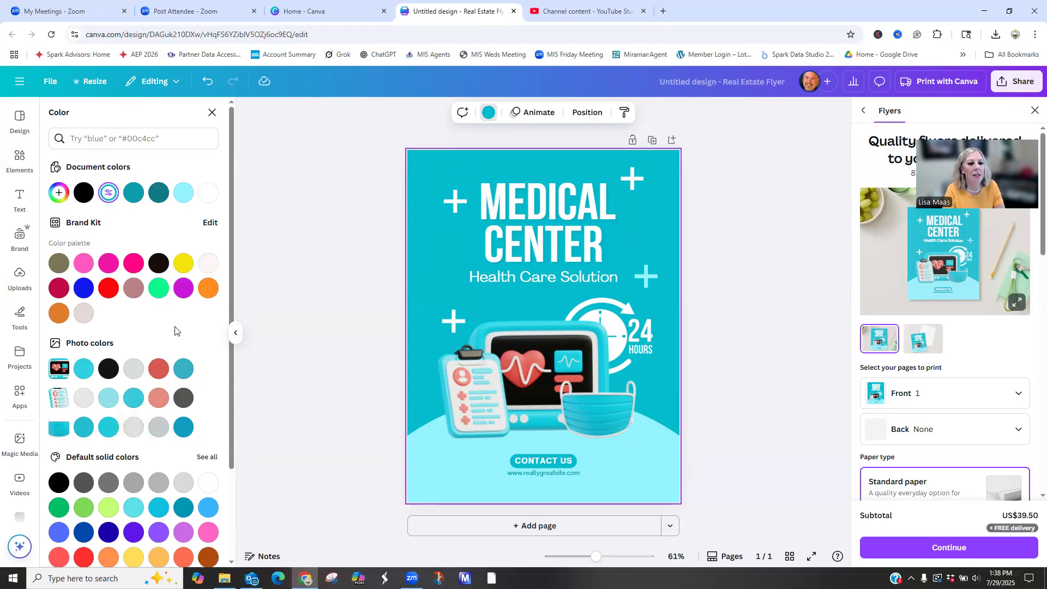
left_click(185, 265)
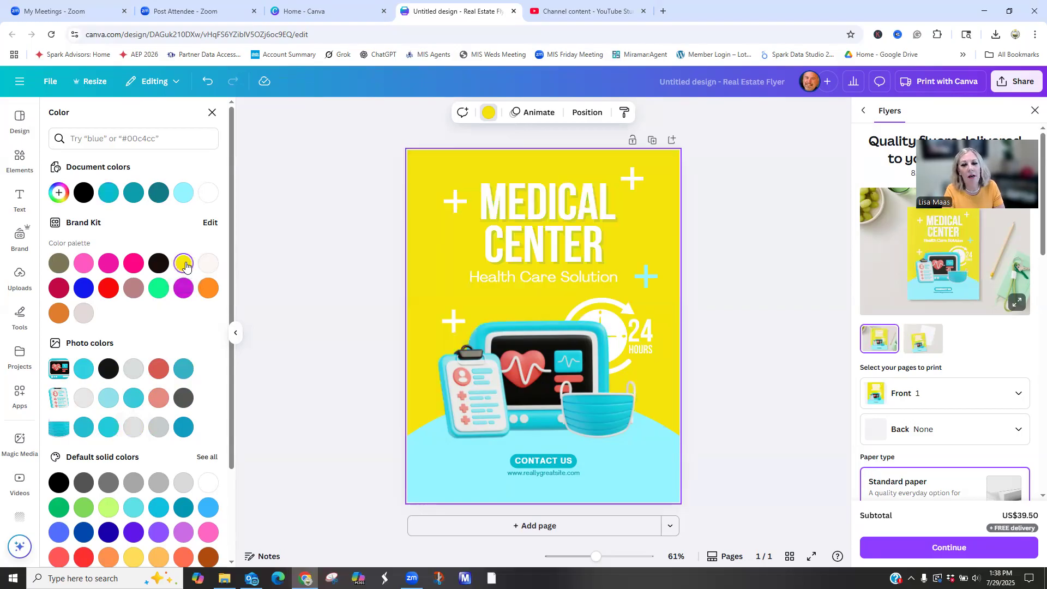
- Recolor the flyer's background orange and the curved shape along its lower edge yellow, using the Brand Kit palette
left_click(212, 294)
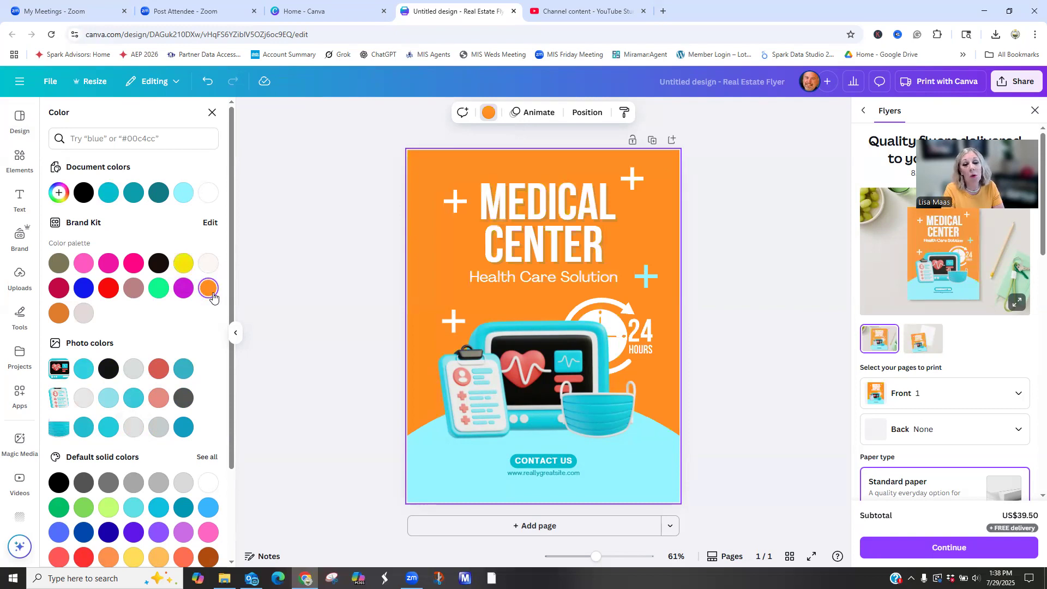
left_click(443, 448)
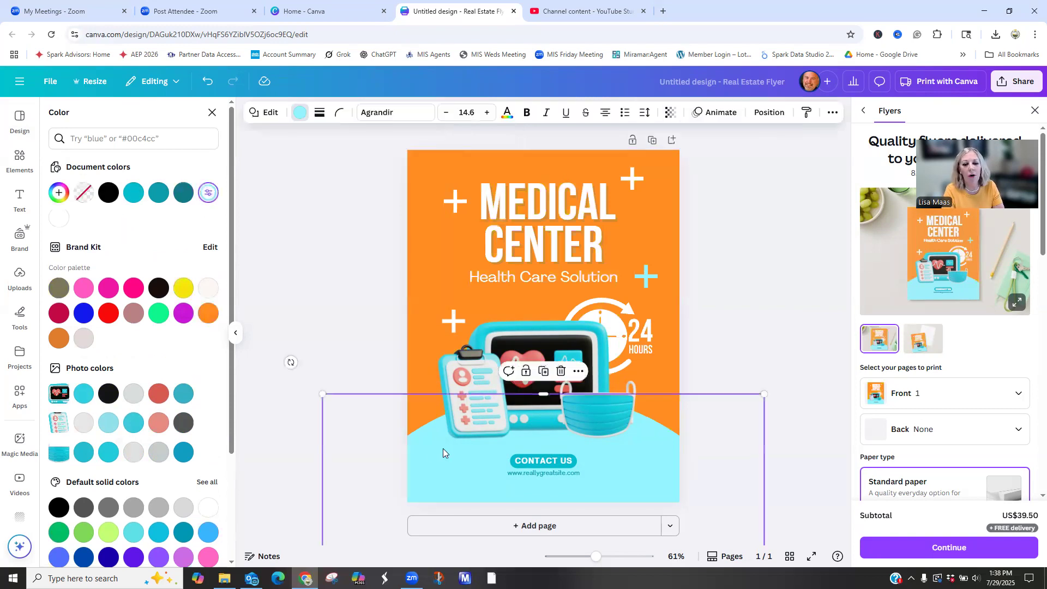
left_click(185, 289)
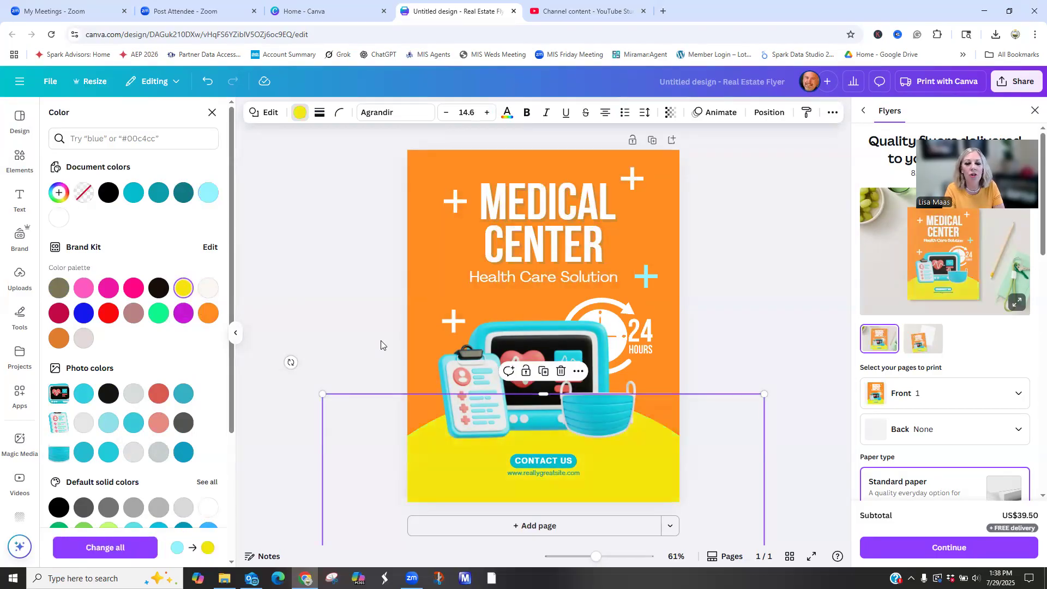
left_click(330, 323)
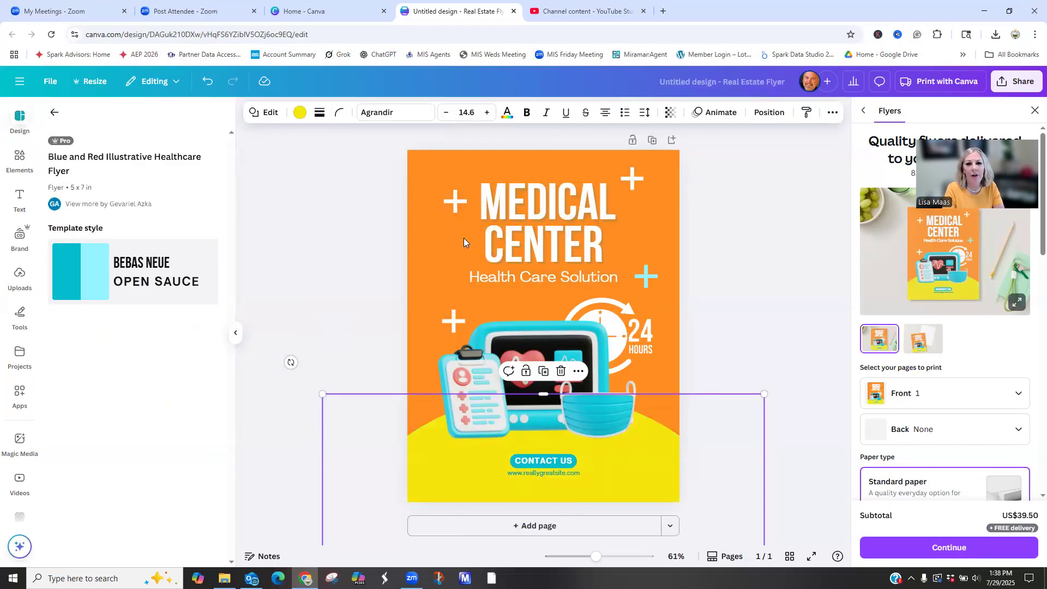
- Replace the "MEDICAL CENTER" heading text with "MEDICARE SOLUTIONS"
left_click(564, 216)
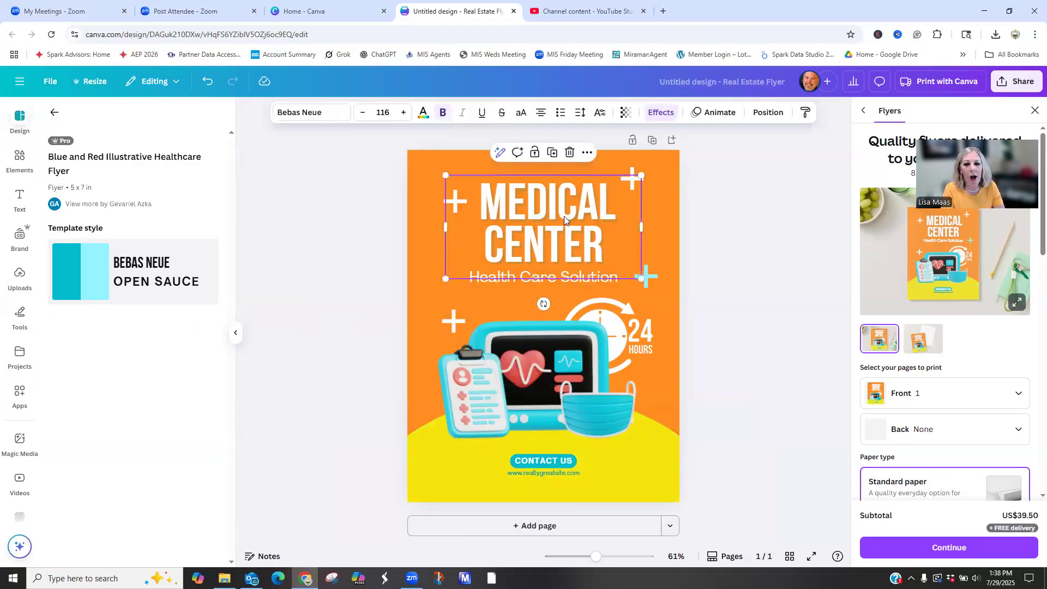
double_click(603, 246)
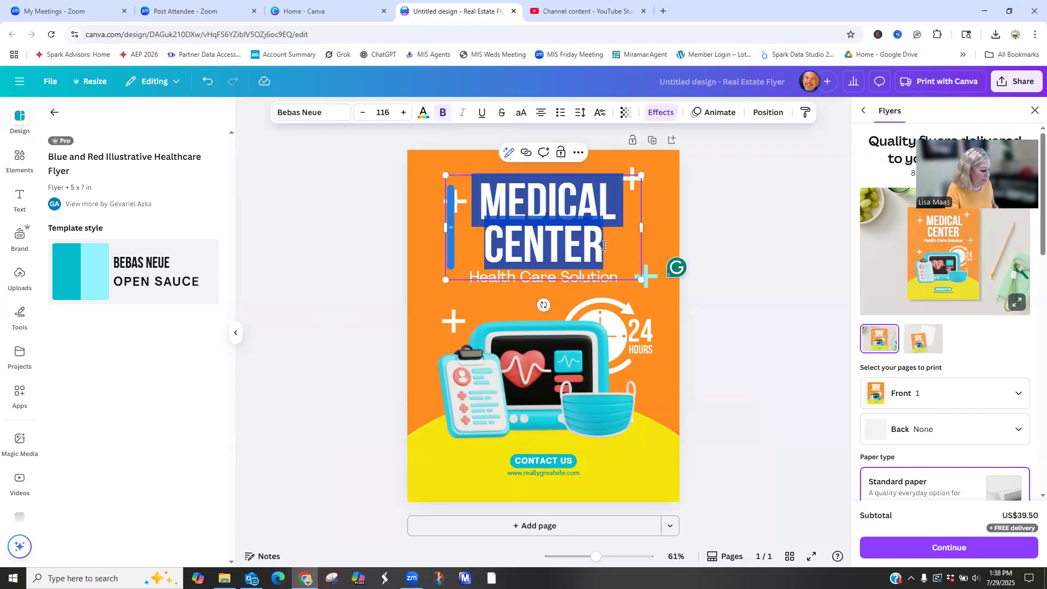
type("MEDICARE")
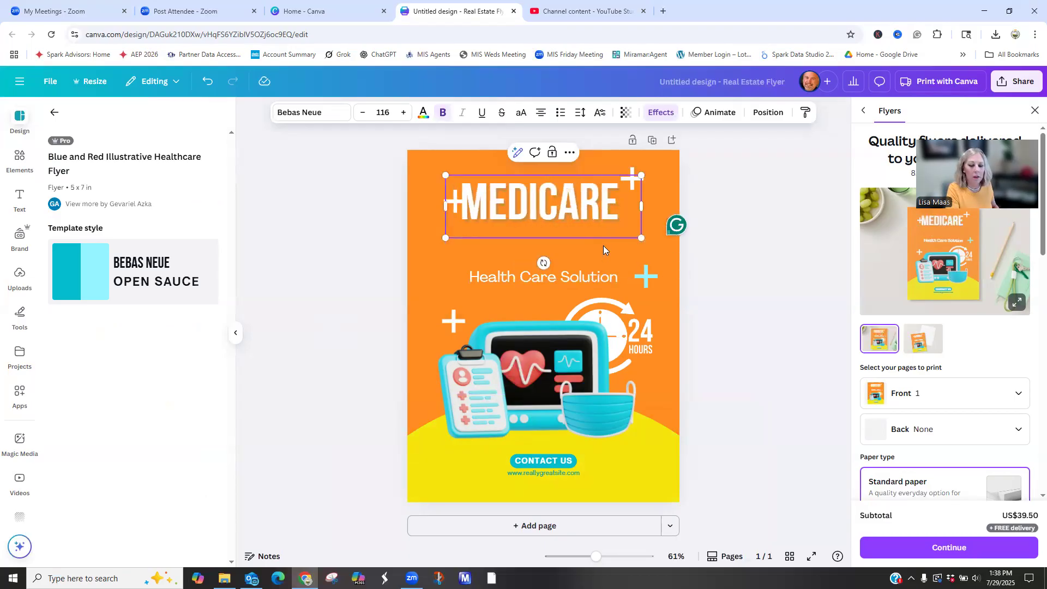
type(" SOLUTIONS")
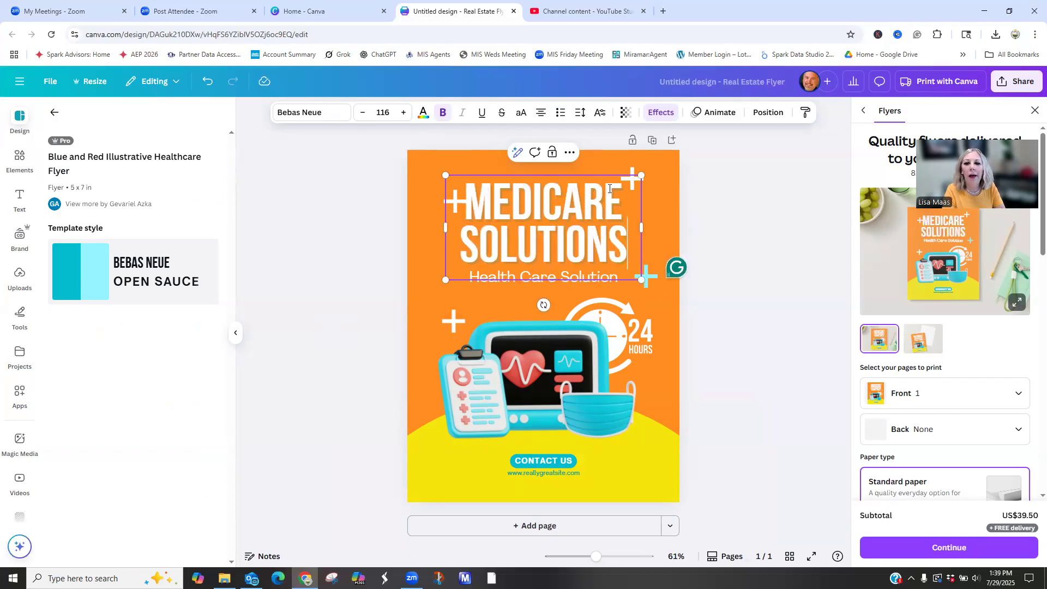
- Change the text color of the "MEDICARE SOLUTIONS" heading to black from the document colors
left_click(422, 112)
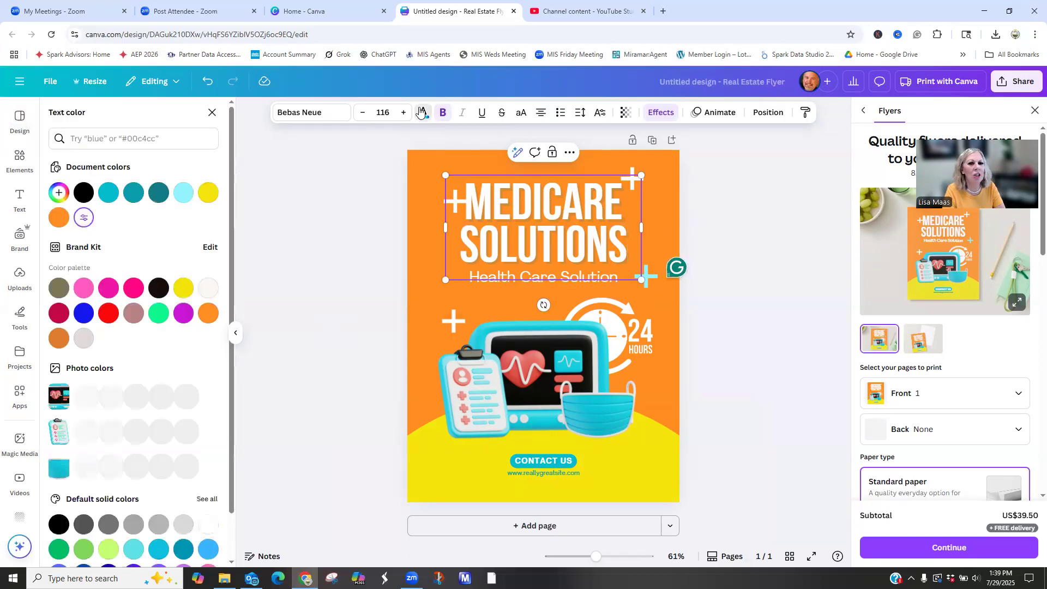
left_click(84, 192)
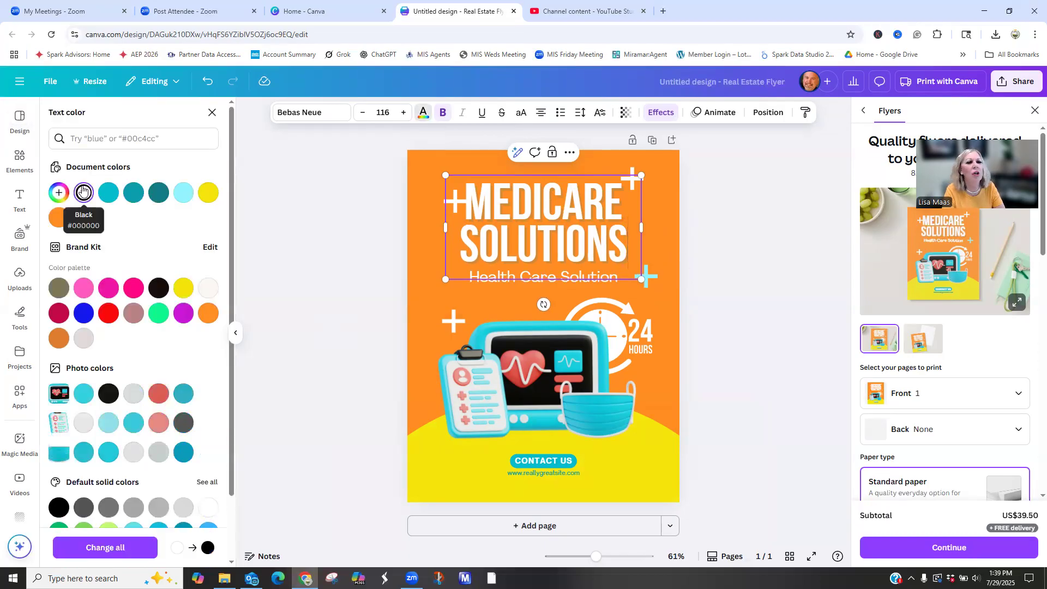
left_click(492, 277)
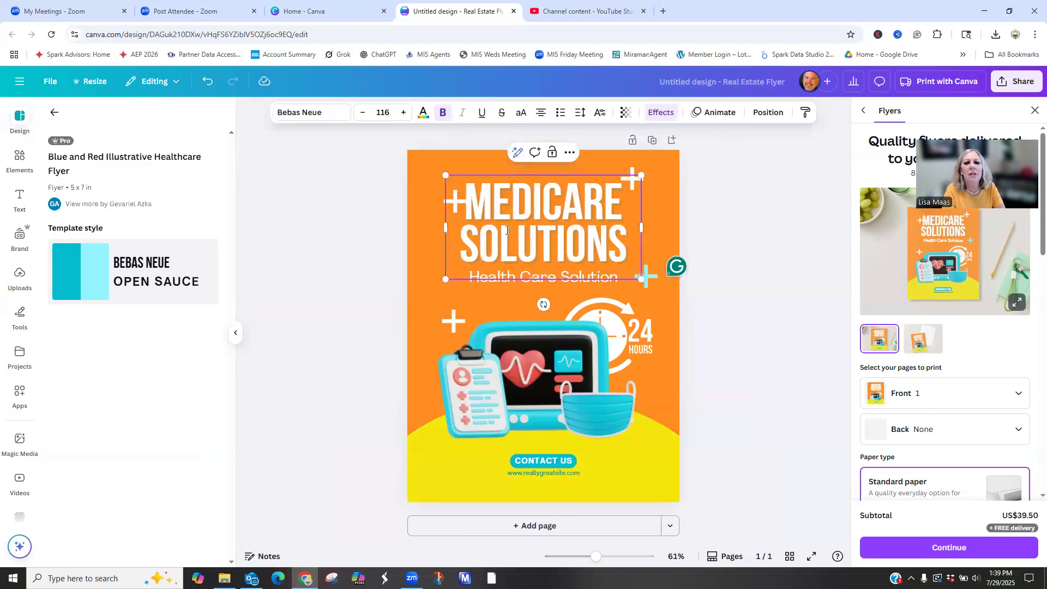
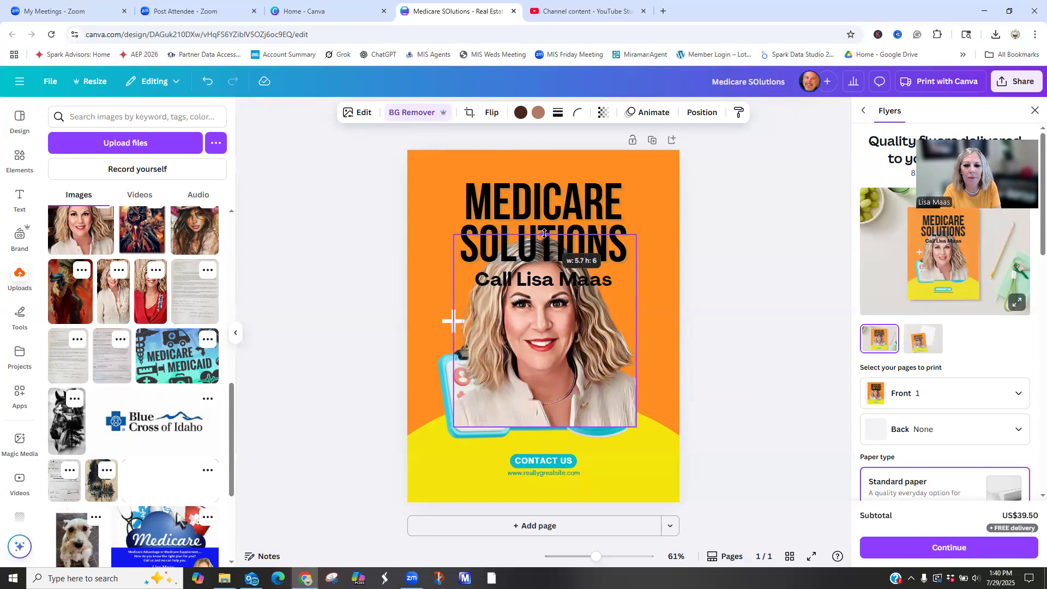
- Shrink the portrait photo and place it in the flyer's lower-right corner
left_click_drag(452, 232, 559, 346)
left_click_drag(628, 412, 631, 451)
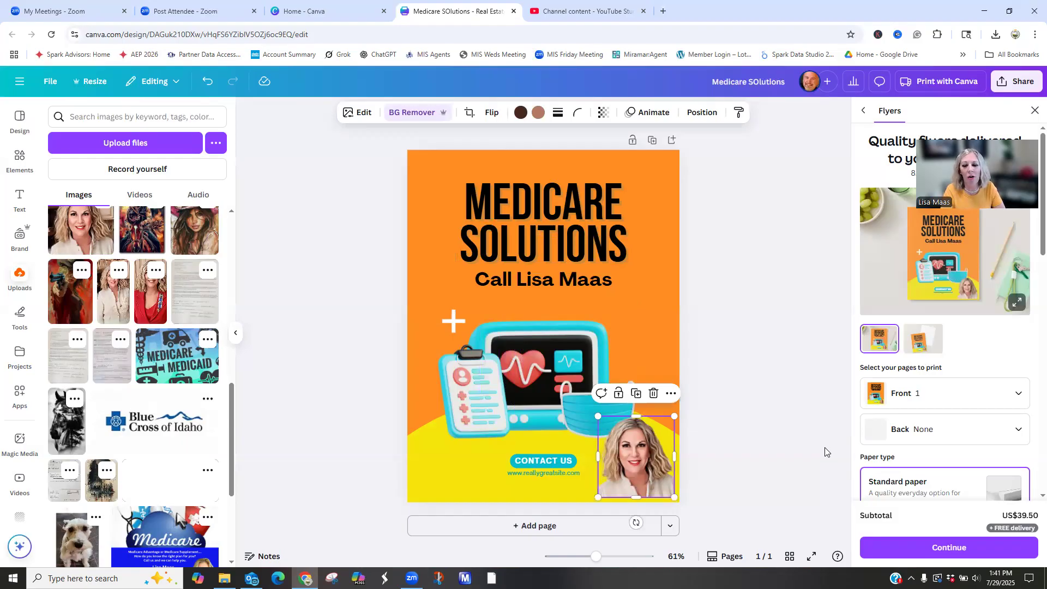
left_click(778, 498)
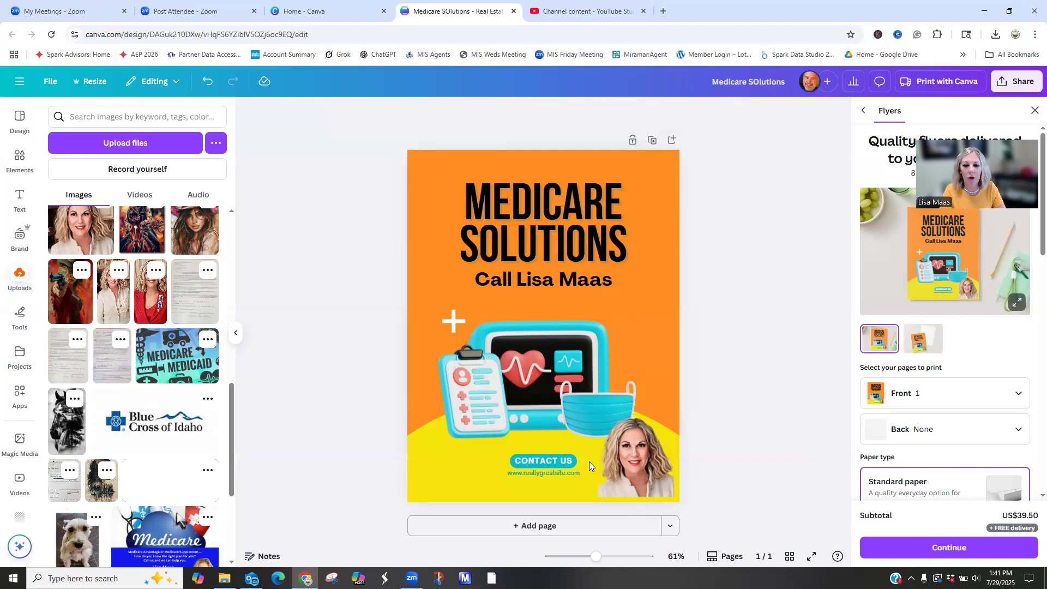
- Replace the "CONTACT US" text with the agent's phone number
double_click(547, 459)
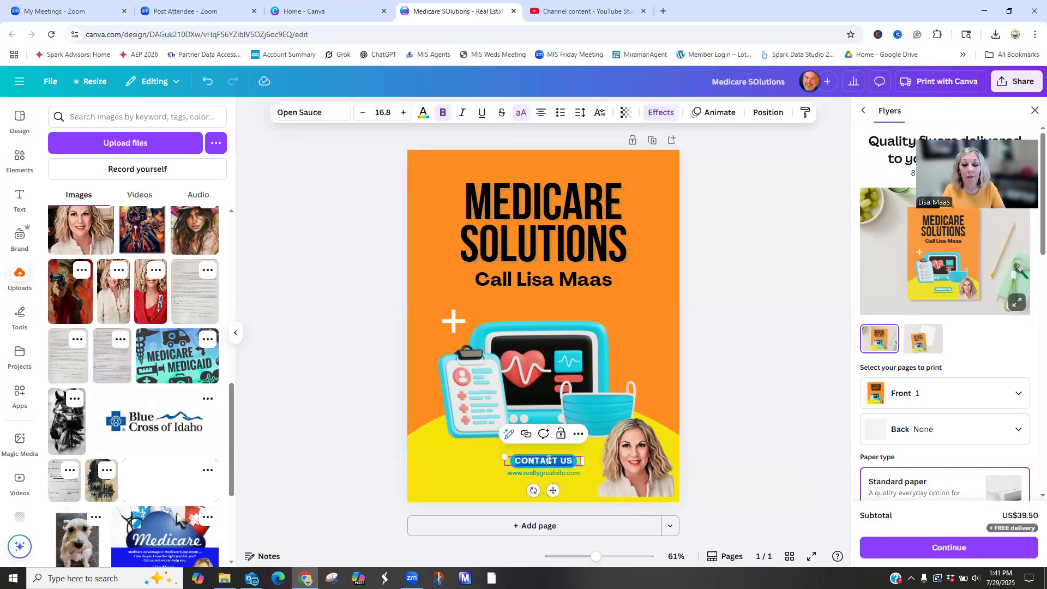
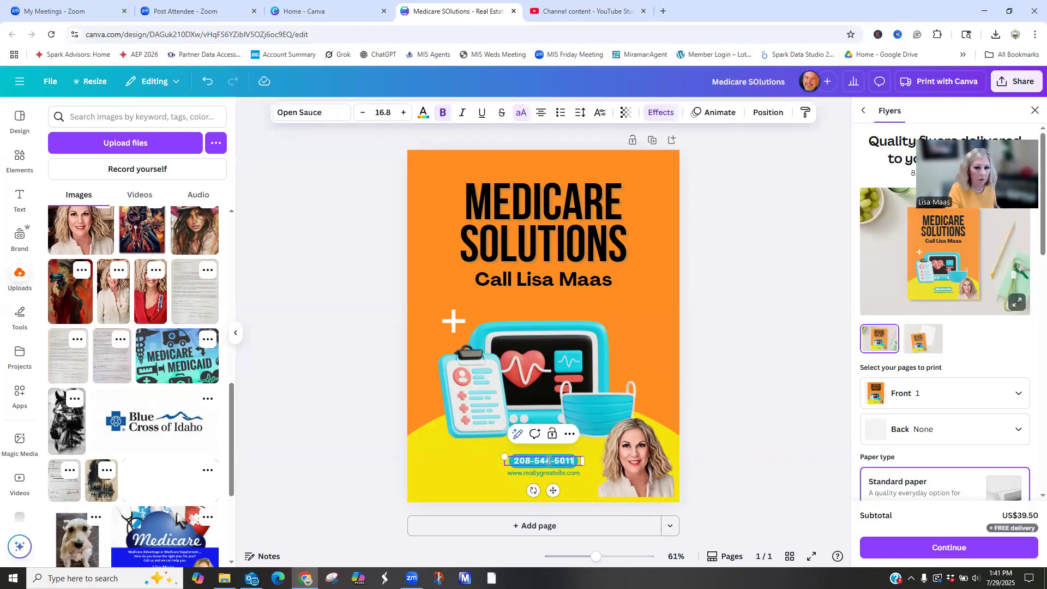
left_click(787, 422)
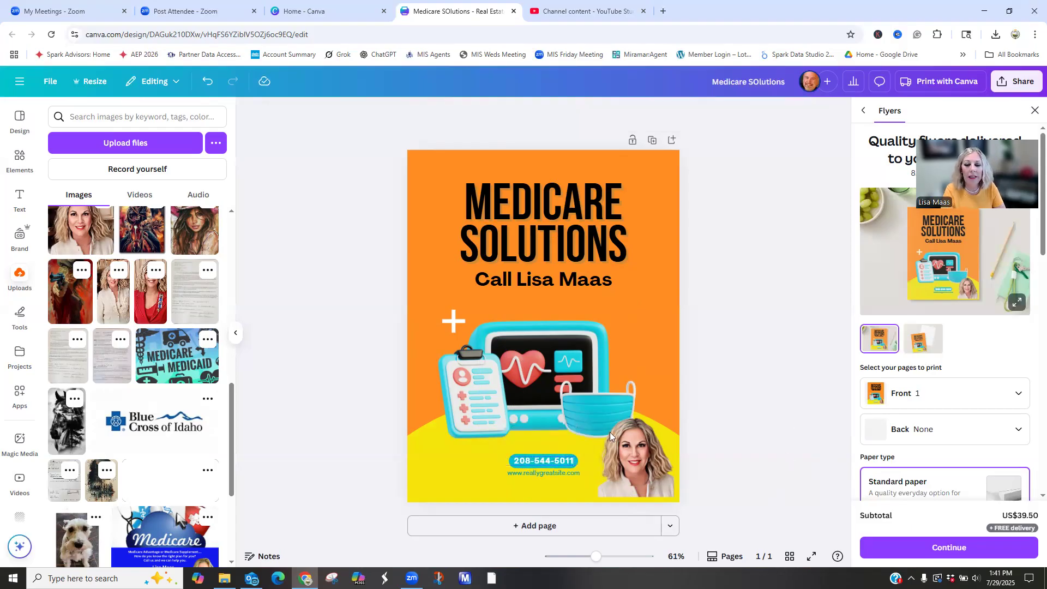
- Move the phone number badge slightly up, away from the website address
left_click(526, 465)
left_click(530, 469)
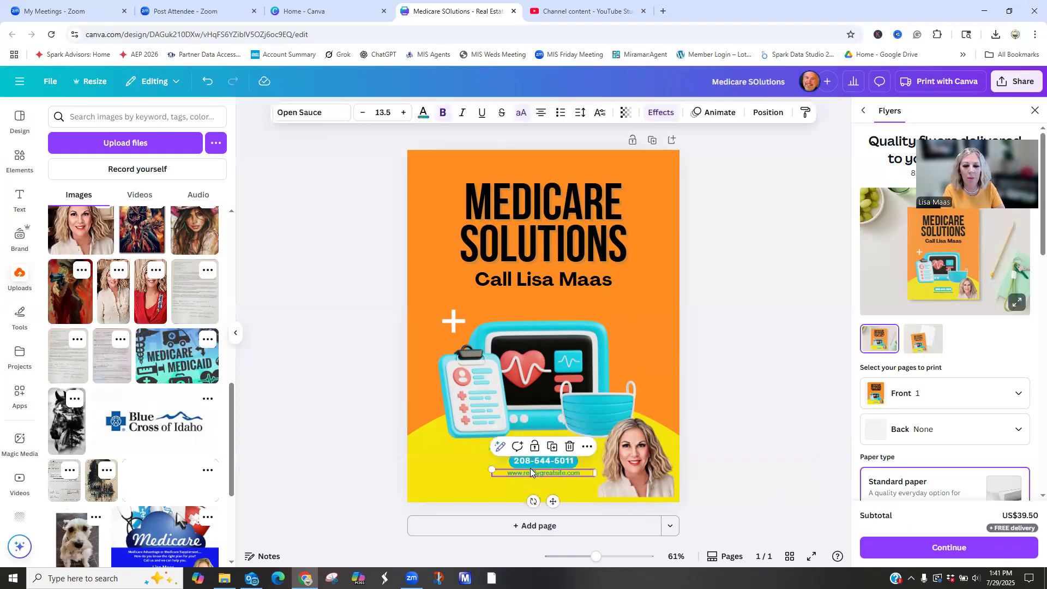
left_click(509, 459)
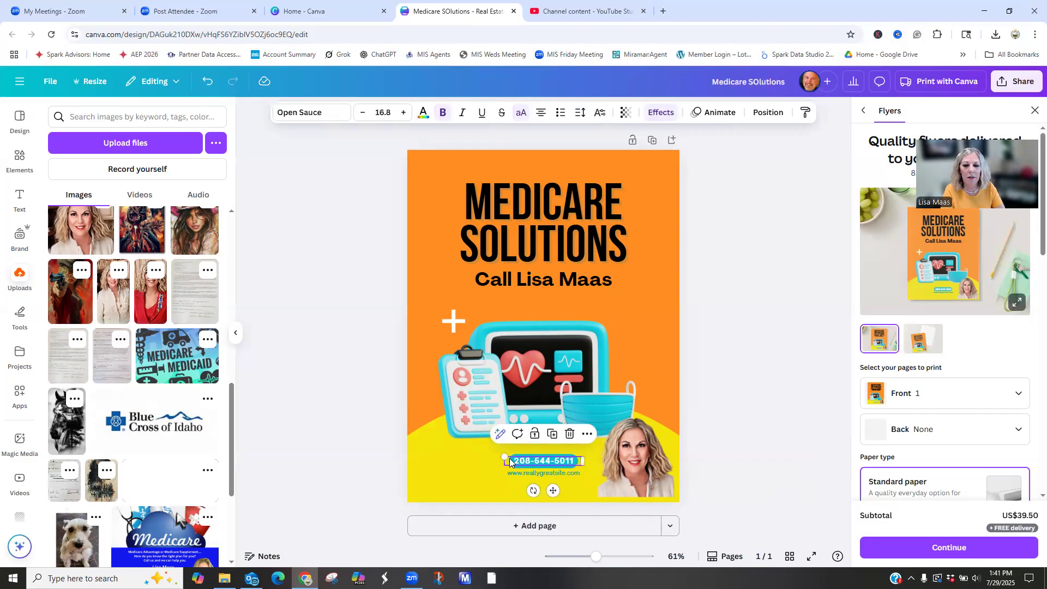
mouse_move(510, 460)
left_mouse_down()
mouse_move(511, 470)
mouse_move(512, 455)
left_mouse_up()
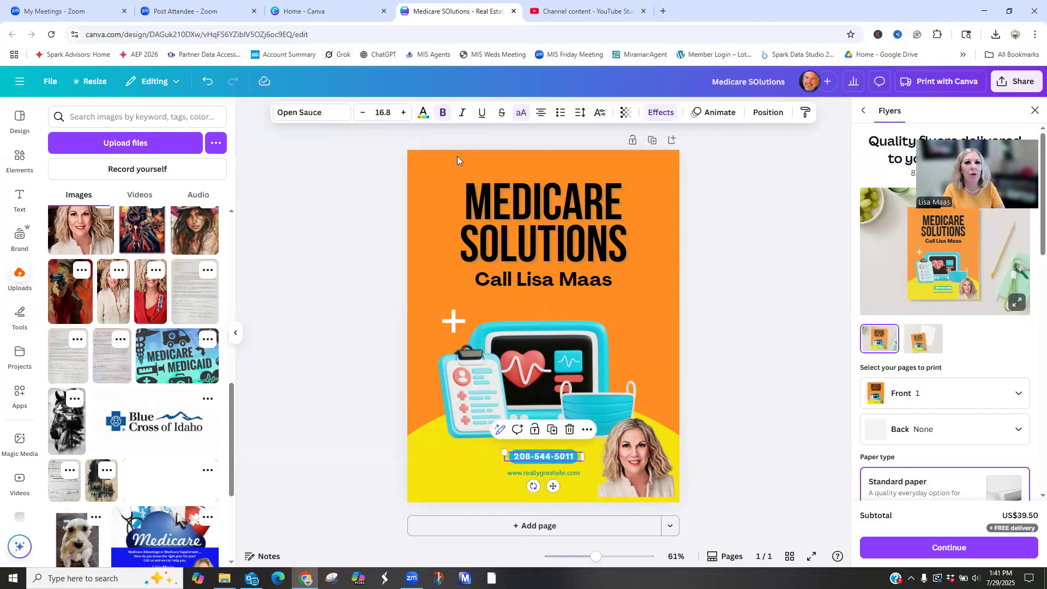
- Change the phone number's text color to black from the document colors
left_click(424, 113)
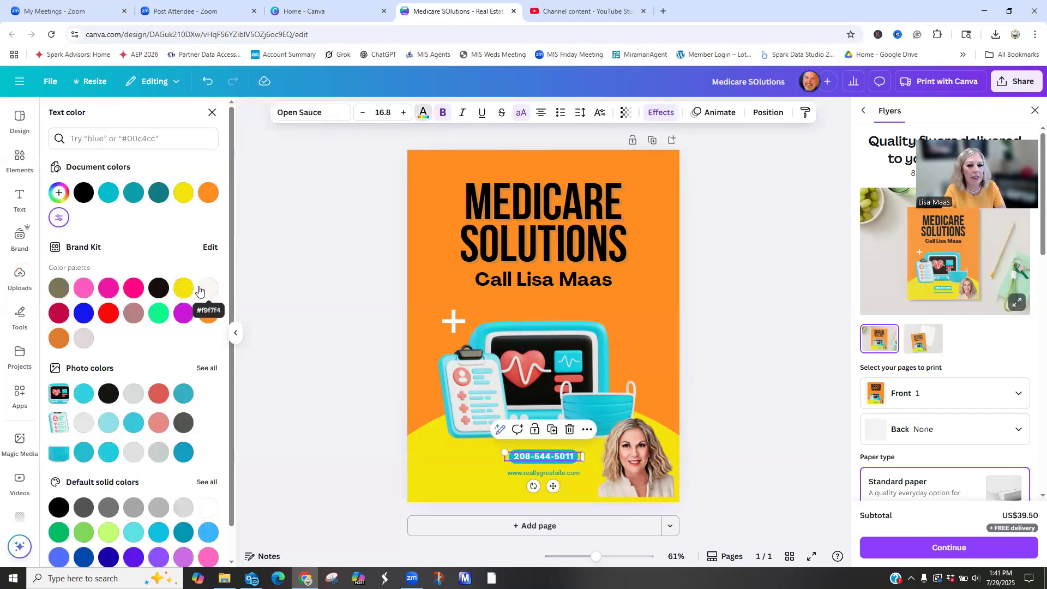
left_click(205, 195)
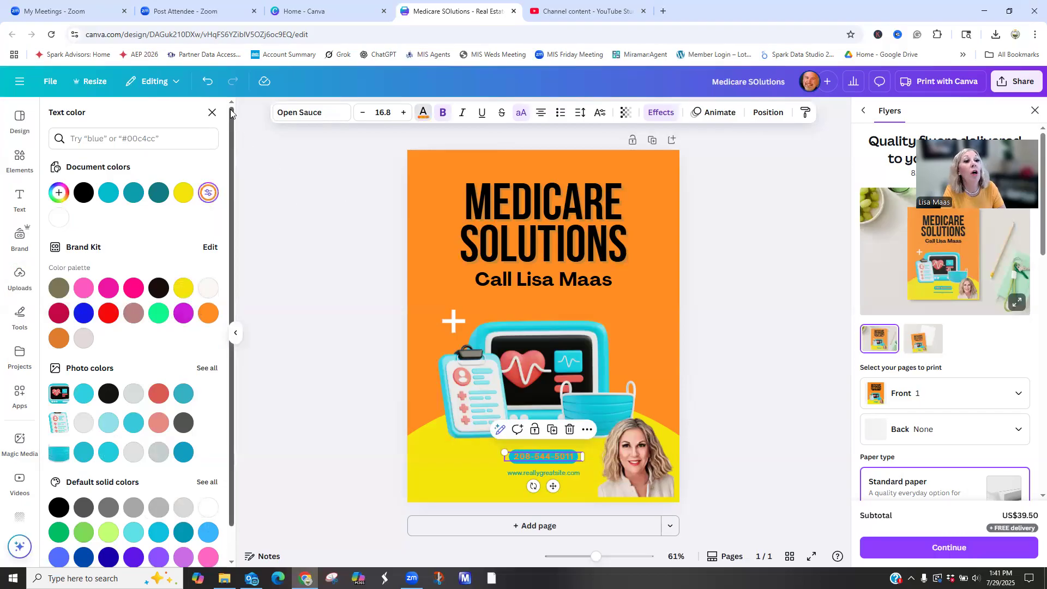
left_click(210, 81)
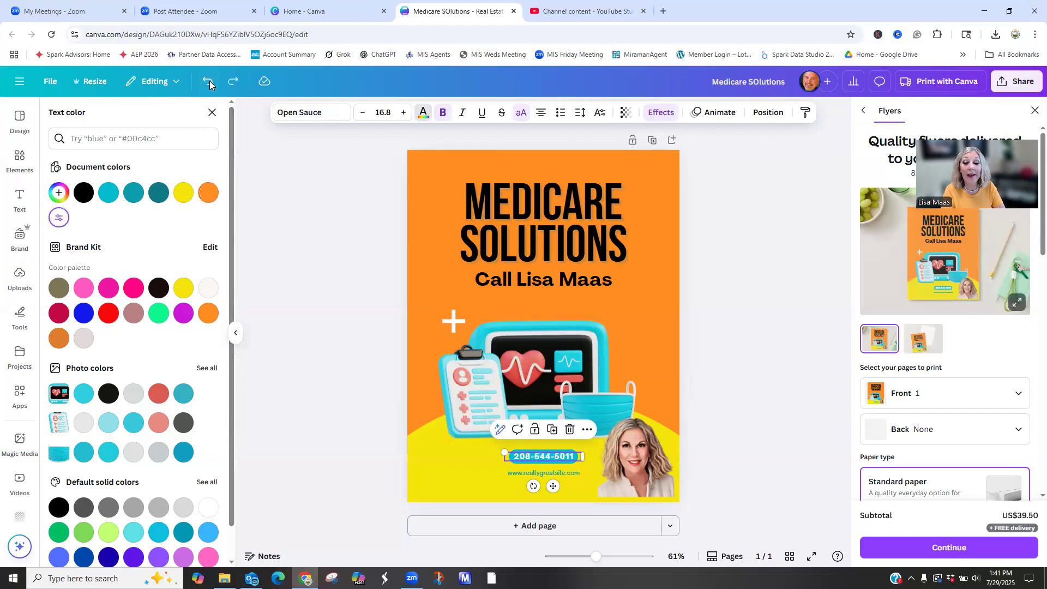
left_click(85, 200)
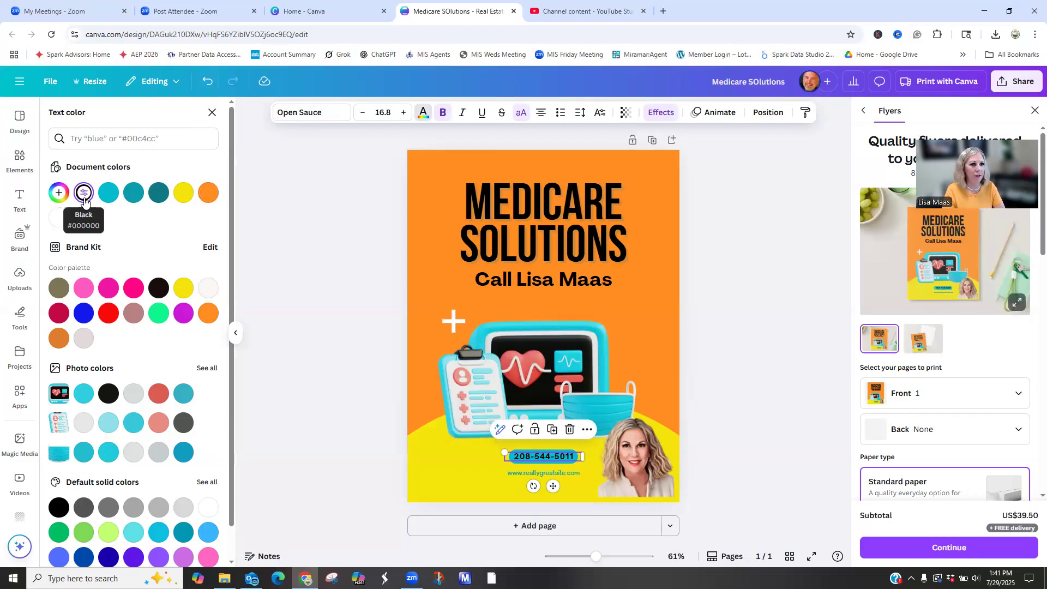
left_click(598, 461)
- Delete the website address line below the phone number badge
left_click(519, 452)
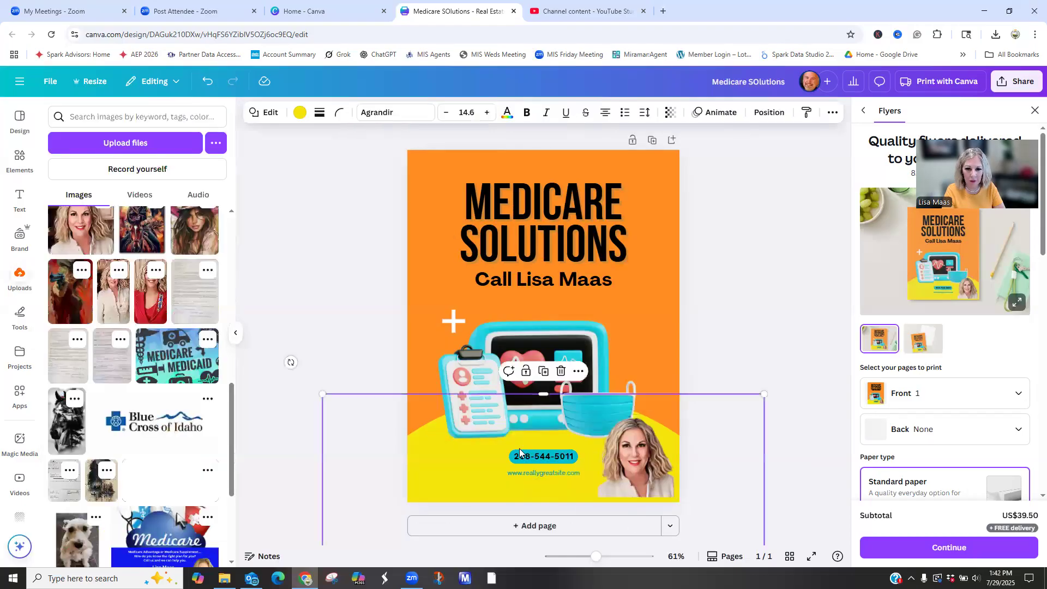
left_click(528, 455)
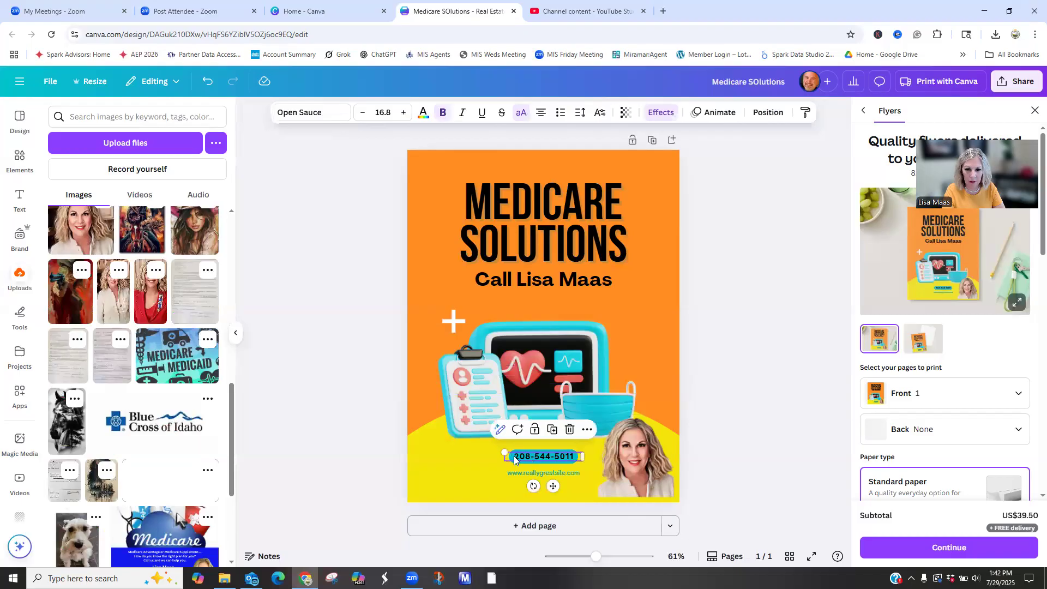
left_click(518, 461)
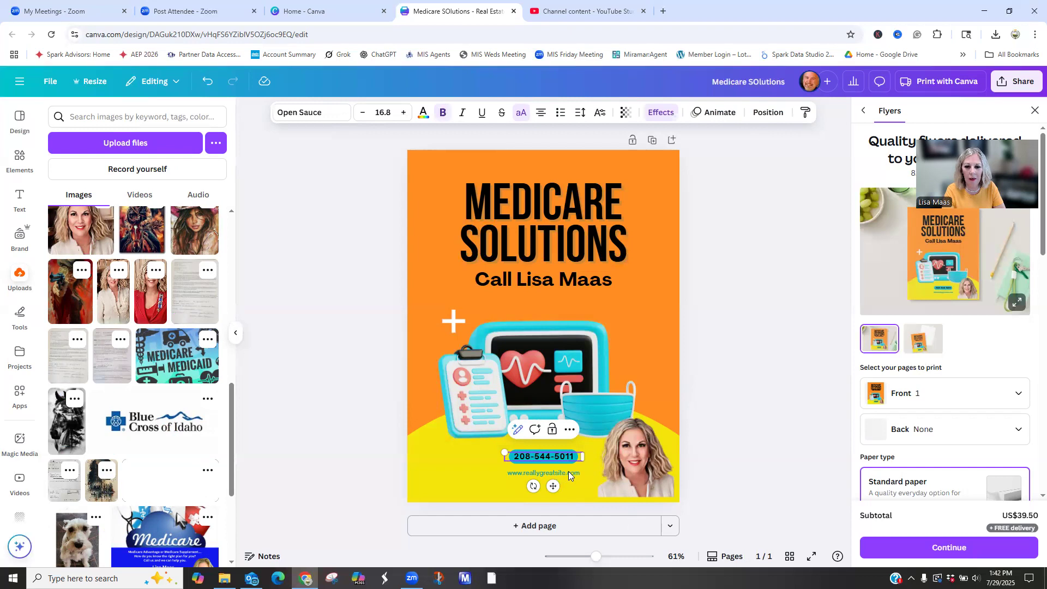
key("BackSpace")
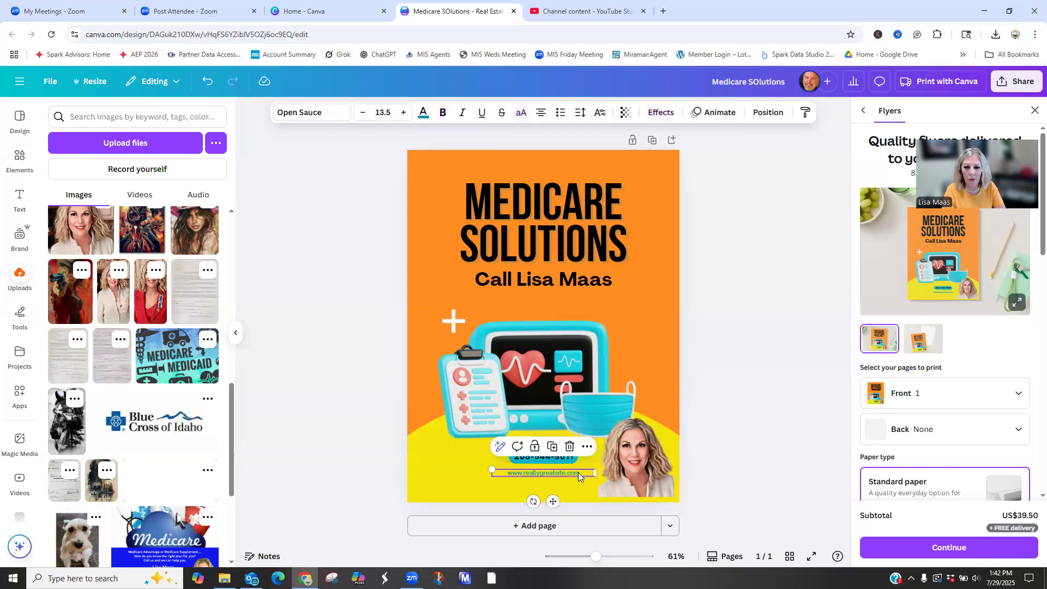
key("Escape")
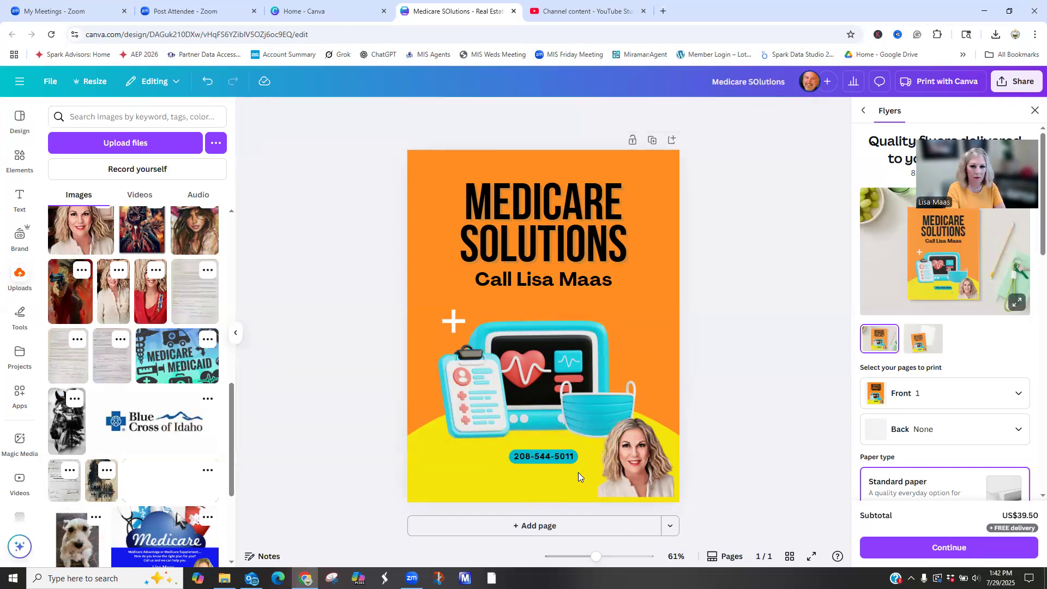
- Enlarge the phone number badge to a font size of about 34.6 and shift it right, up against the portrait
left_click(535, 455)
mouse_move(505, 453)
left_mouse_down()
mouse_move(460, 434)
mouse_move(504, 458)
mouse_move(520, 455)
left_mouse_up()
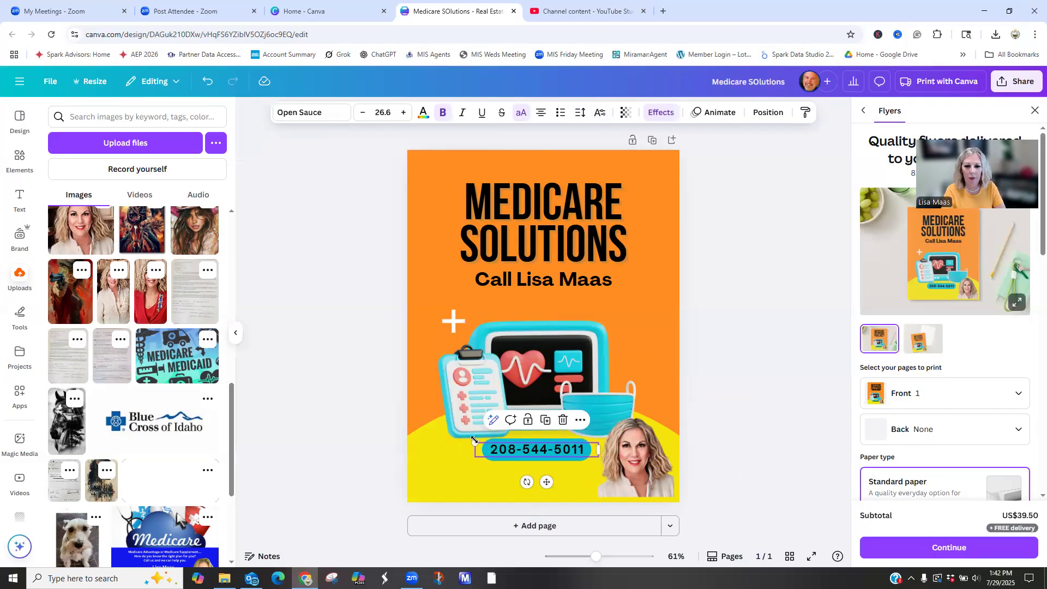
left_click_drag(475, 443, 438, 439)
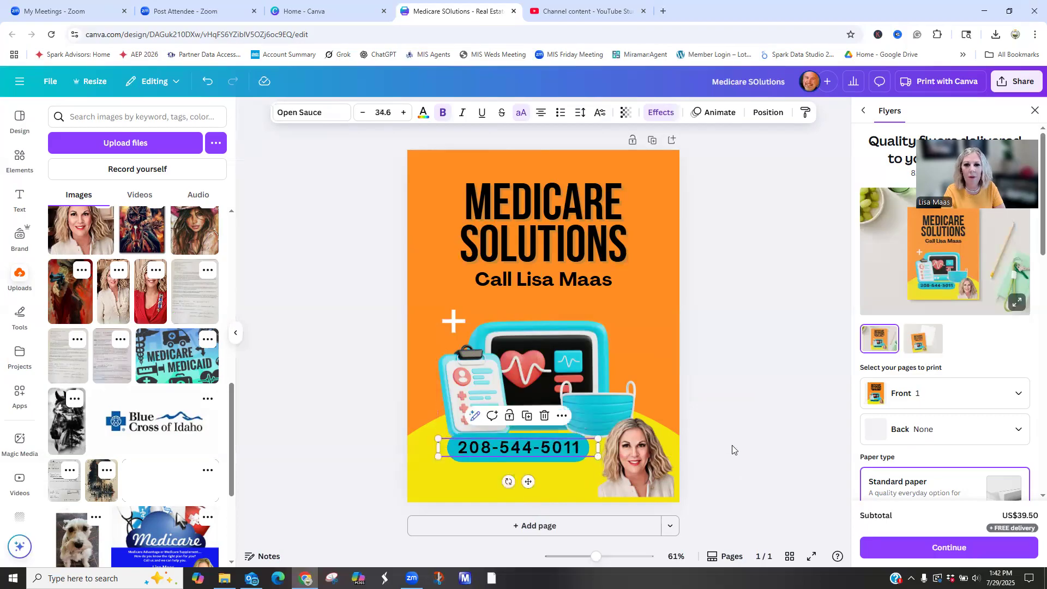
left_click(715, 433)
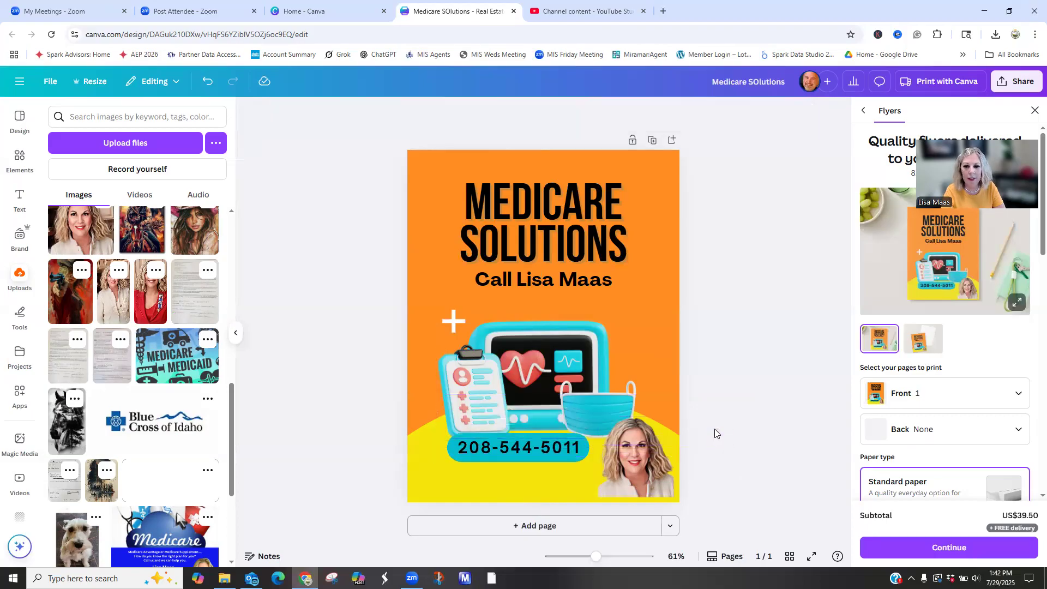
left_click(658, 313)
left_click_drag(512, 448, 527, 453)
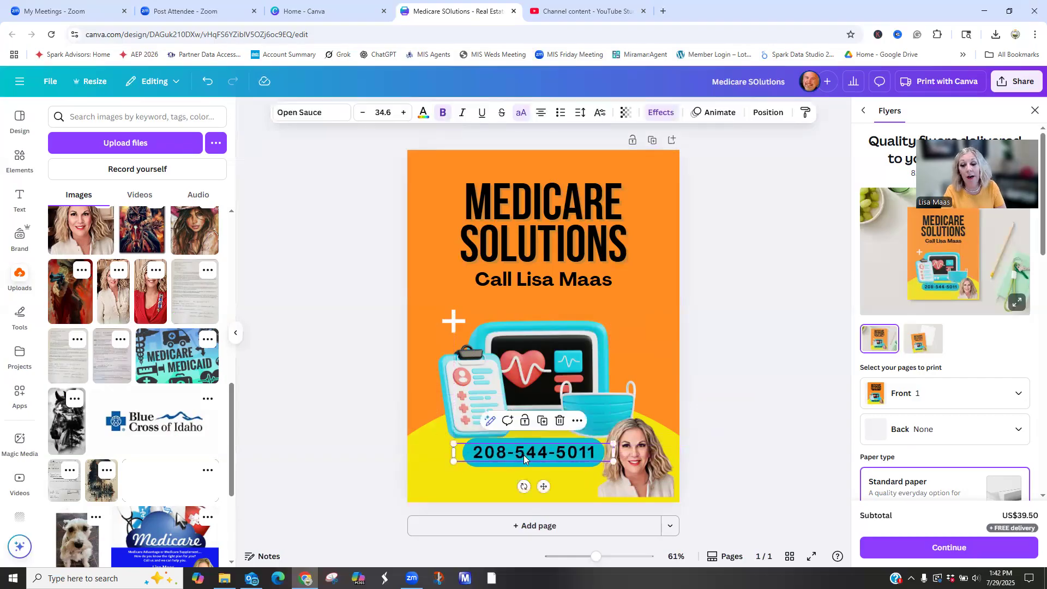
- Enlarge the portrait photo slightly so it reaches the flyer's right edge
left_click(655, 484)
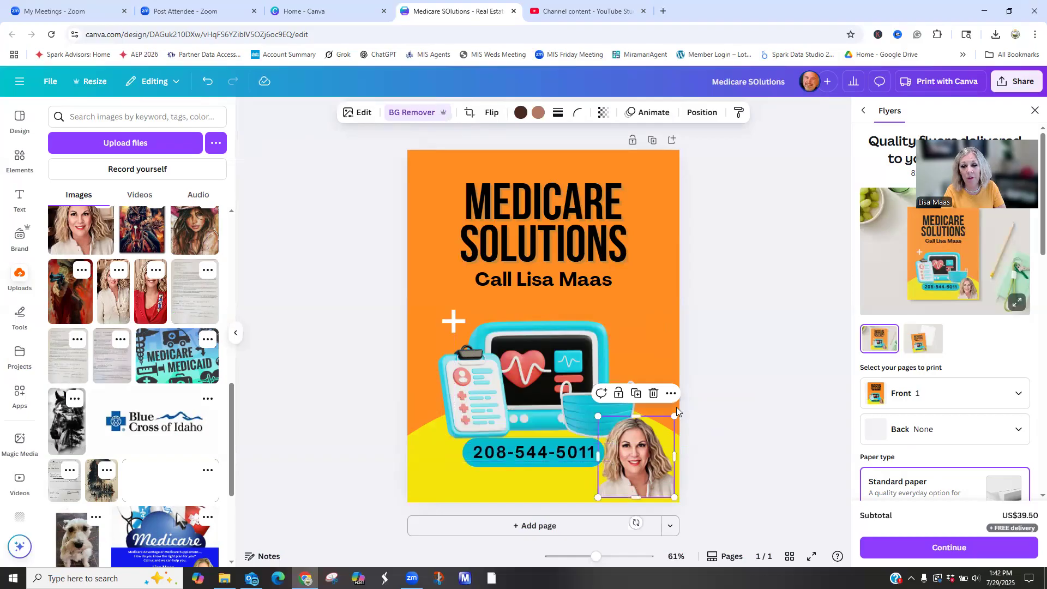
left_click_drag(675, 416, 672, 397)
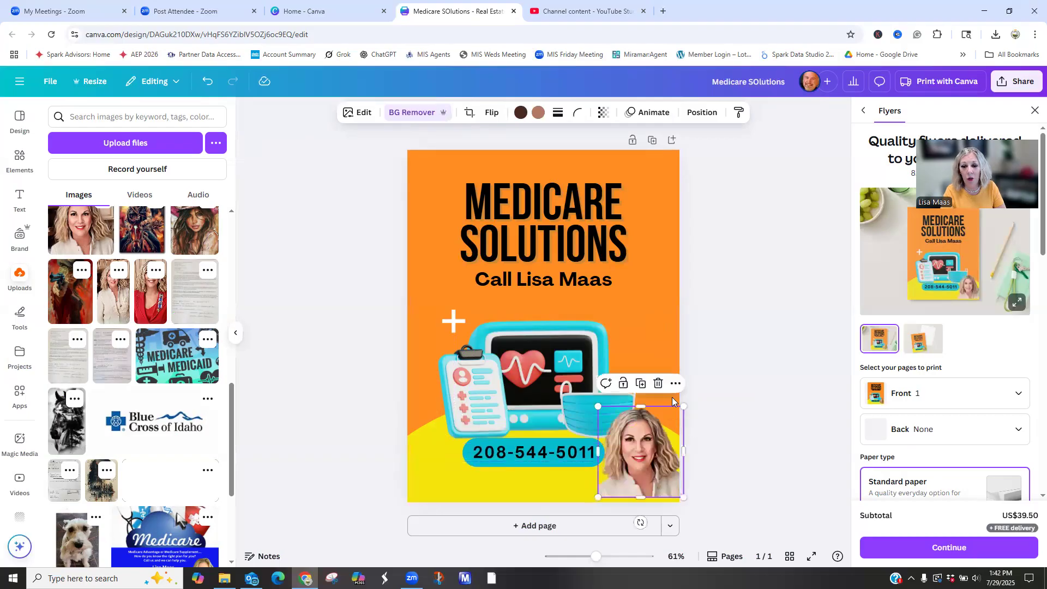
left_click(805, 436)
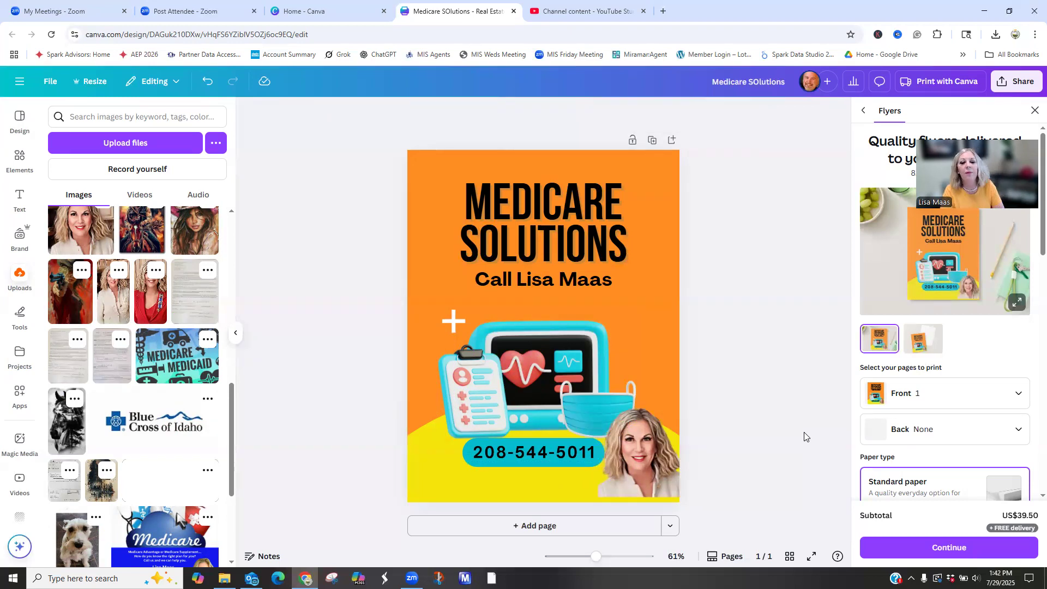
- Move the phone number badge up, directly beneath the "Call" line and above the medical monitor illustration
left_click_drag(553, 447, 563, 303)
left_click(537, 374)
left_click_drag(537, 375, 539, 376)
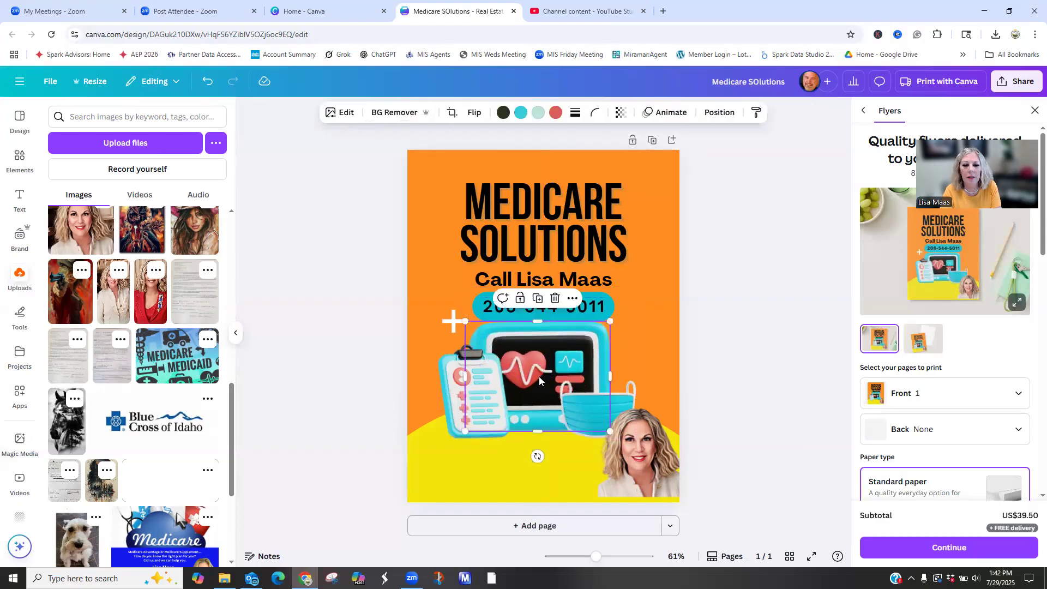
- Shift the clipboard illustration slightly down and left, and move the portrait photo slightly left, inside the flyer's edge
left_click(459, 389)
left_click_drag(459, 388, 453, 401)
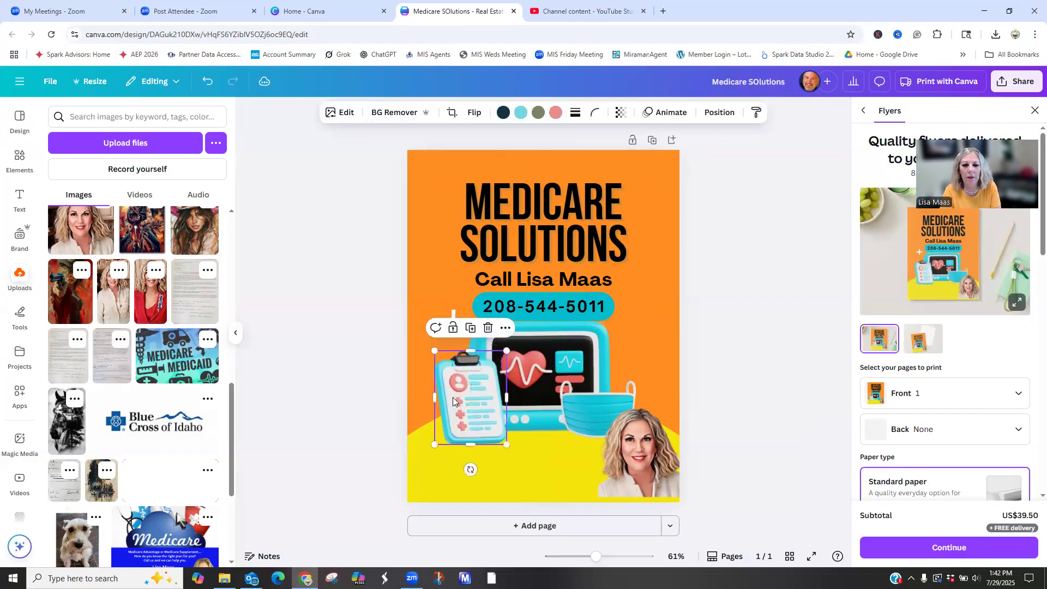
left_click(610, 414)
left_click_drag(611, 416, 601, 412)
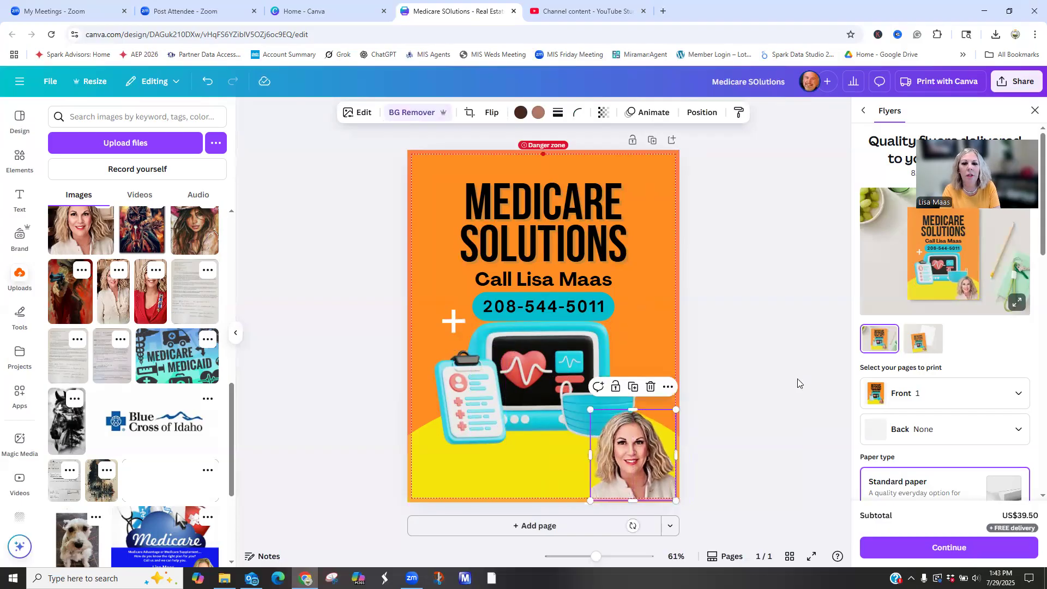
- Move the medical monitor and clipboard illustrations down to leave space beneath the phone number badge
left_click(797, 379)
left_click_drag(544, 358, 438, 412)
left_click(440, 393)
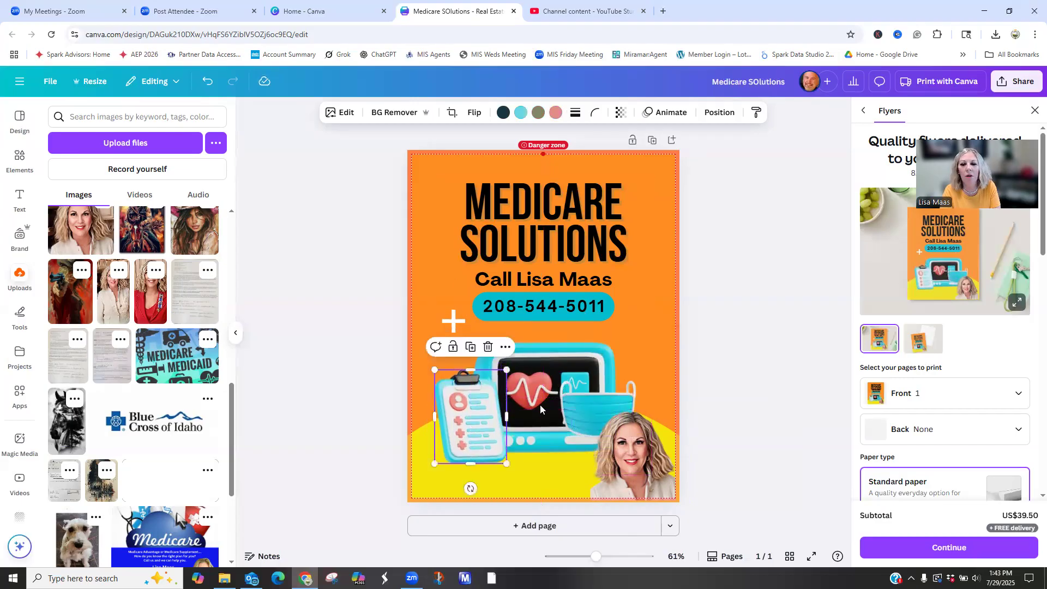
- Delete the face mask illustration and shift the clipboard illustration slightly left
left_click(603, 408)
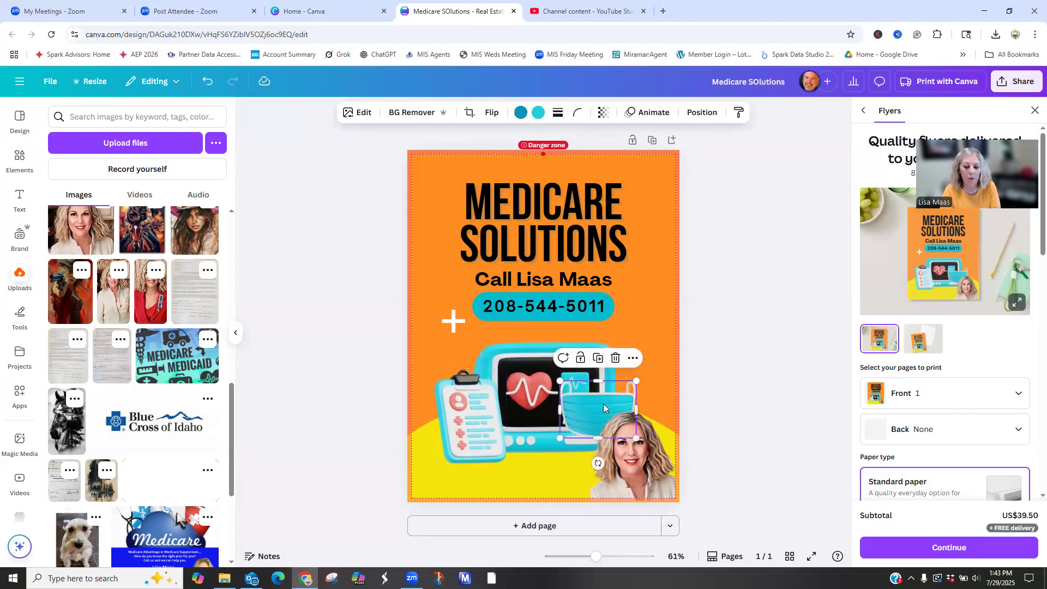
key("Delete")
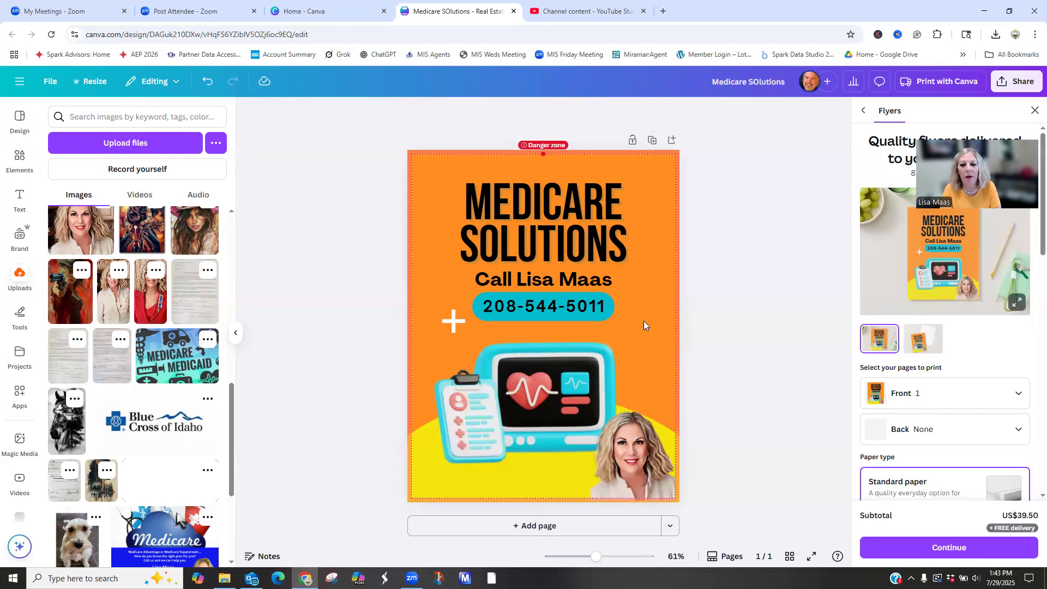
left_click(478, 410)
left_click_drag(477, 410, 473, 410)
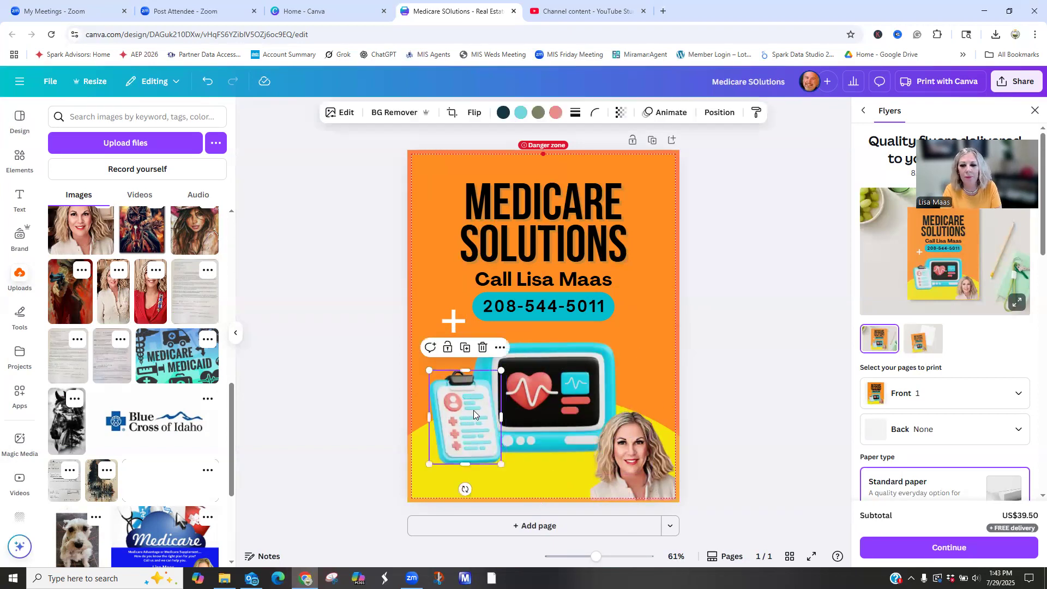
- Open the image editing options for the portrait photo and browse the Magic Studio tools
left_click(629, 449)
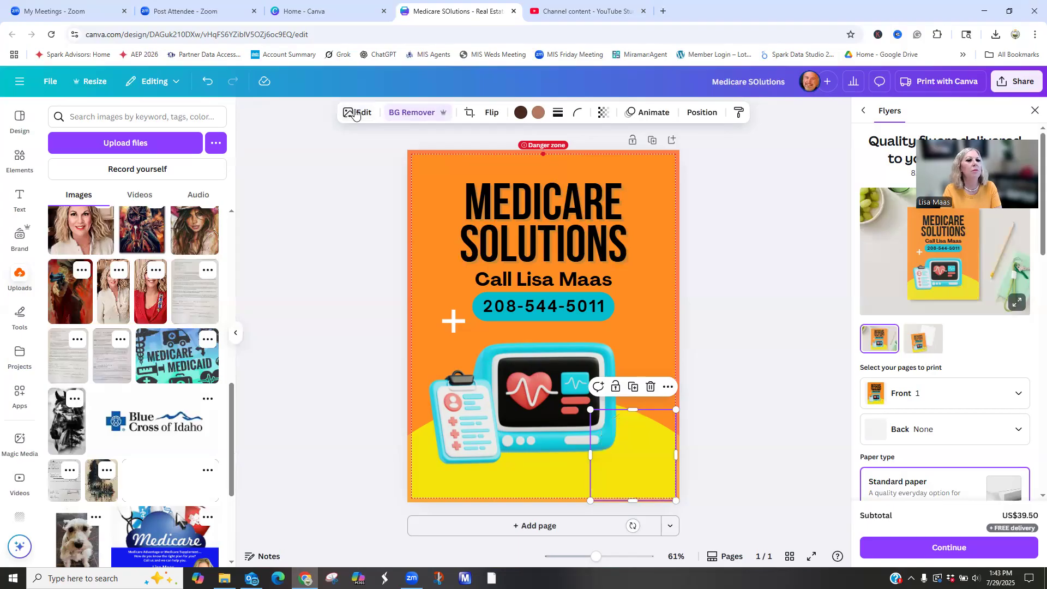
left_click(369, 280)
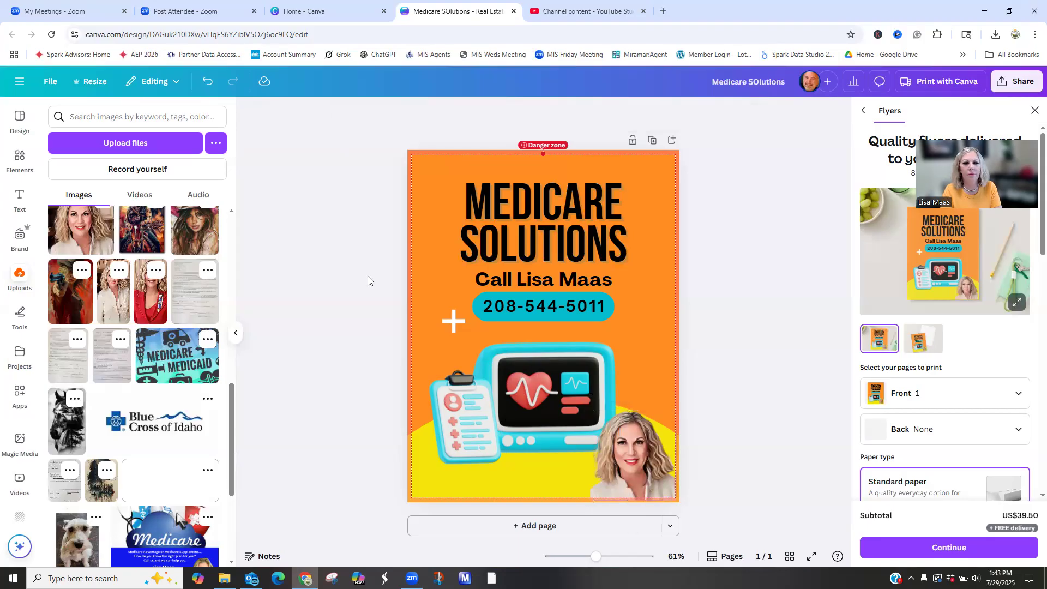
left_click(623, 459)
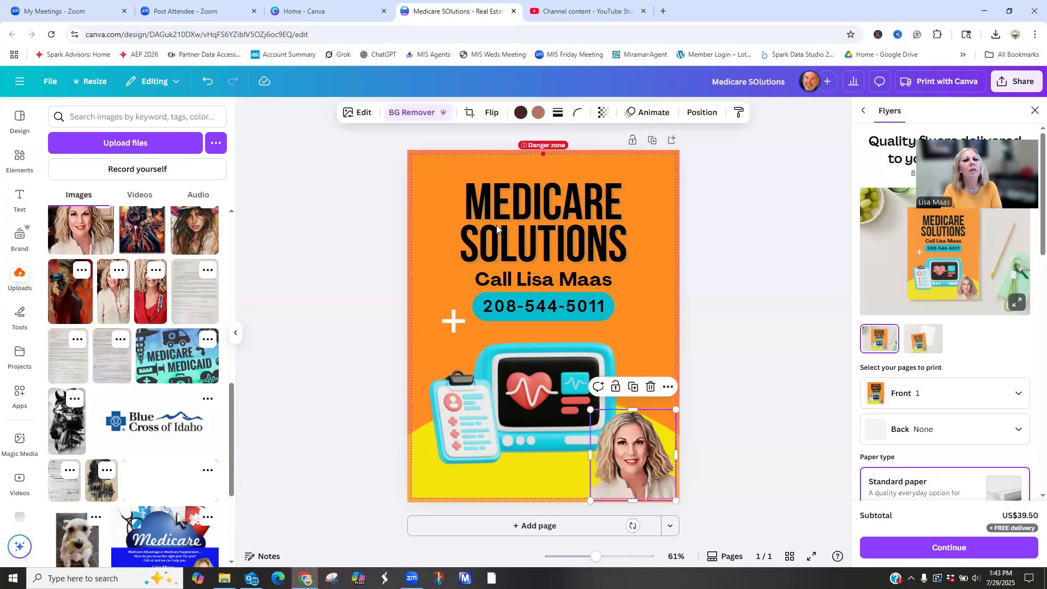
left_click(359, 114)
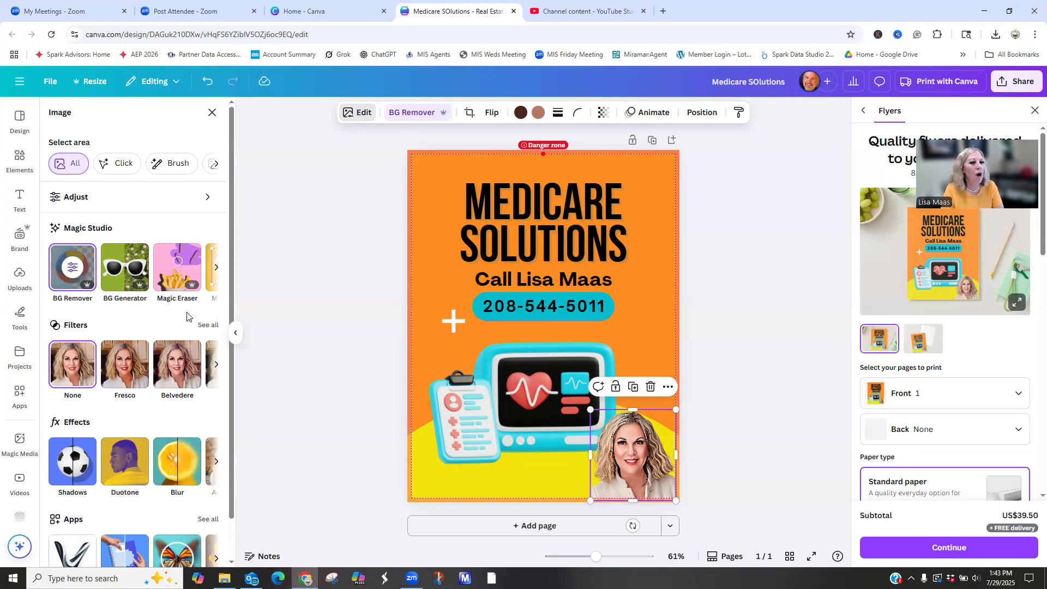
left_click(216, 268)
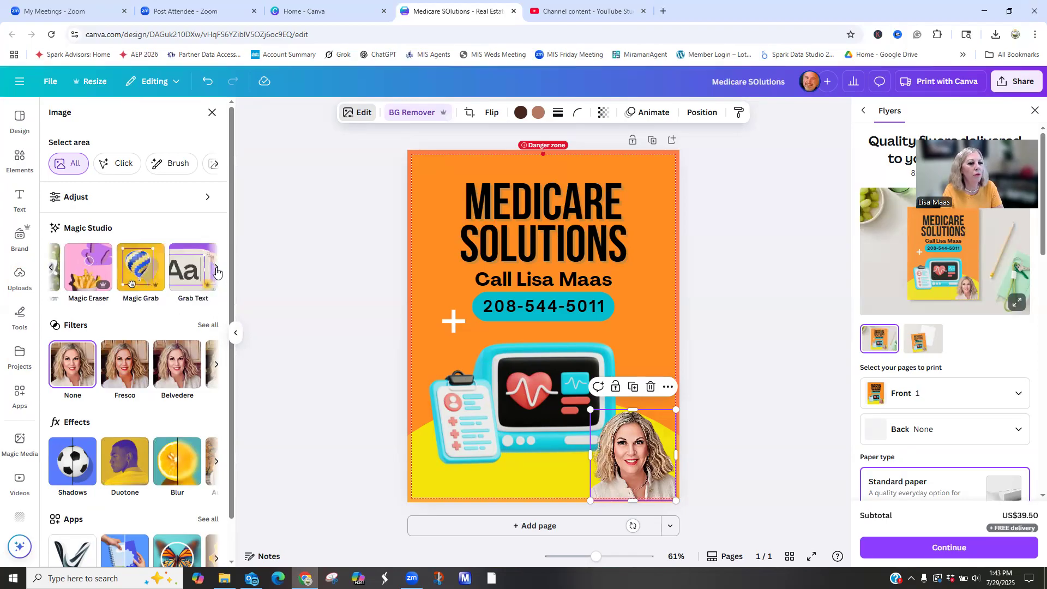
- Try the Belvedere filter on the portrait photo and replace it with the Flint filter
left_click(178, 379)
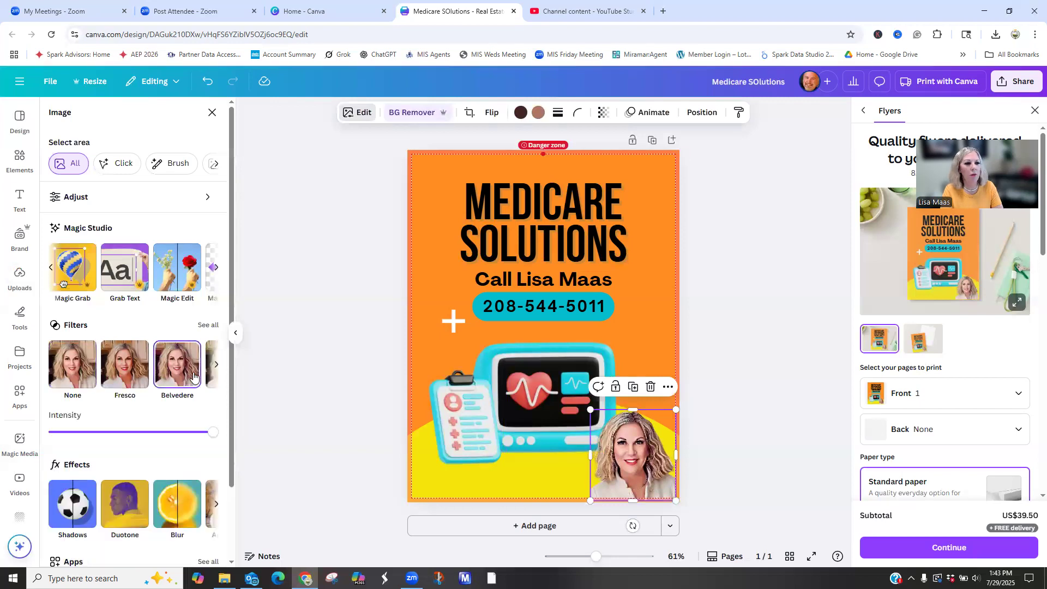
left_click(216, 366)
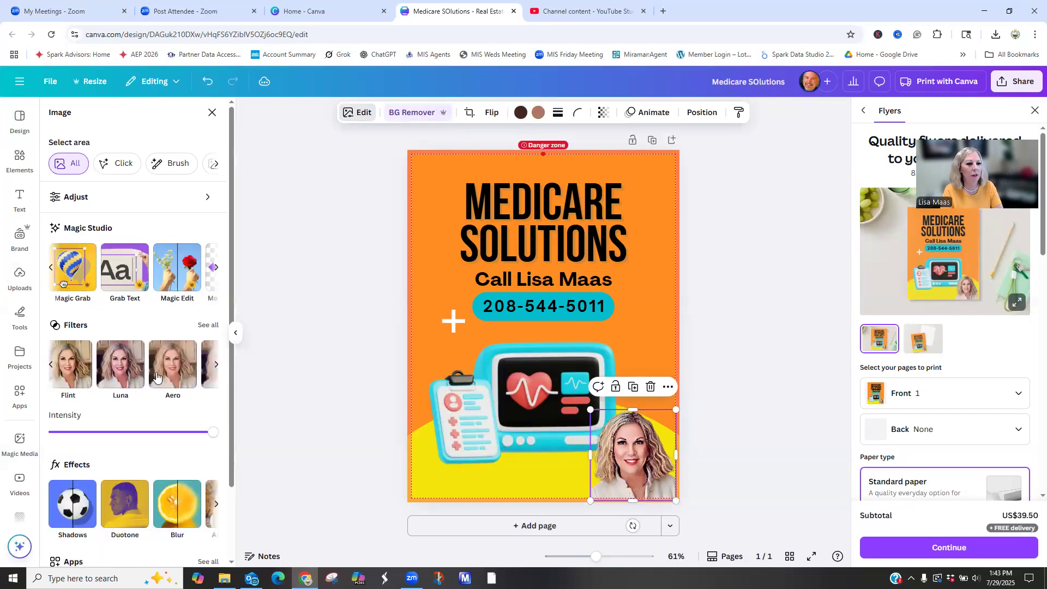
left_click(65, 373)
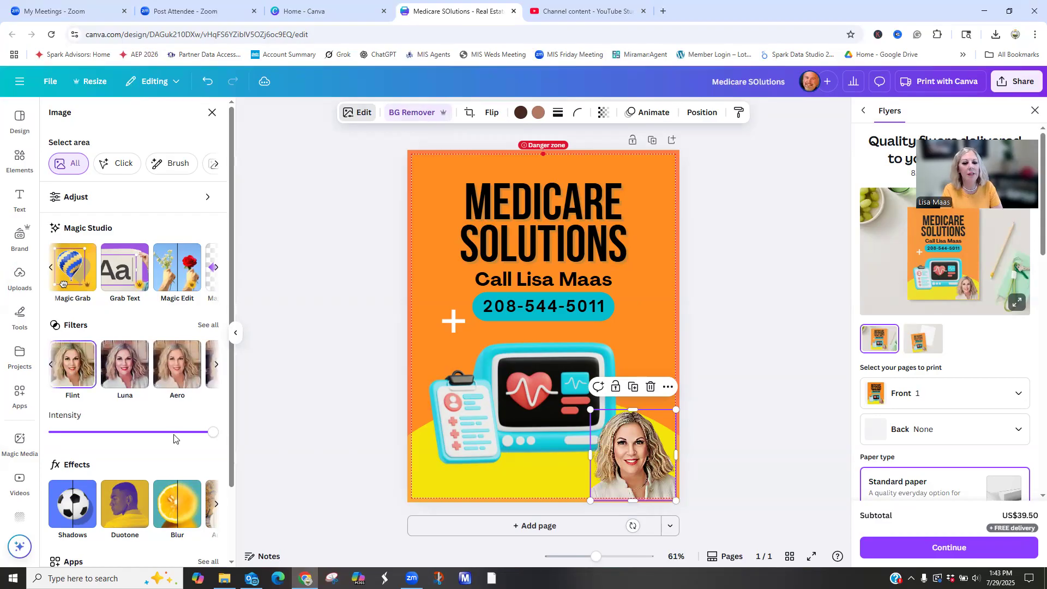
left_click(312, 388)
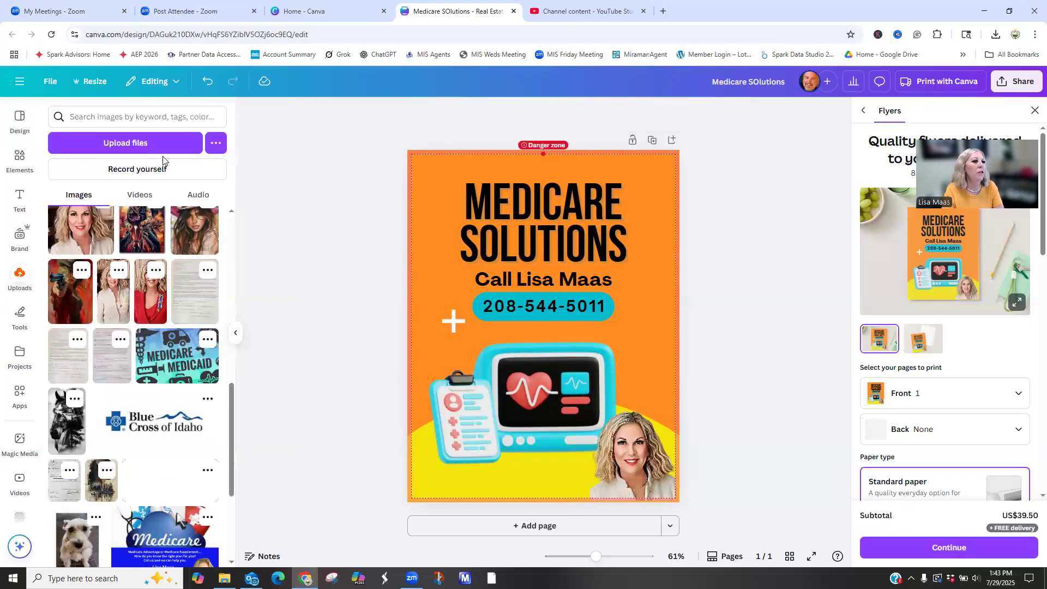
- Return to the home page and open the yellow Medicare Help flyer from the recent designs
left_click(18, 82)
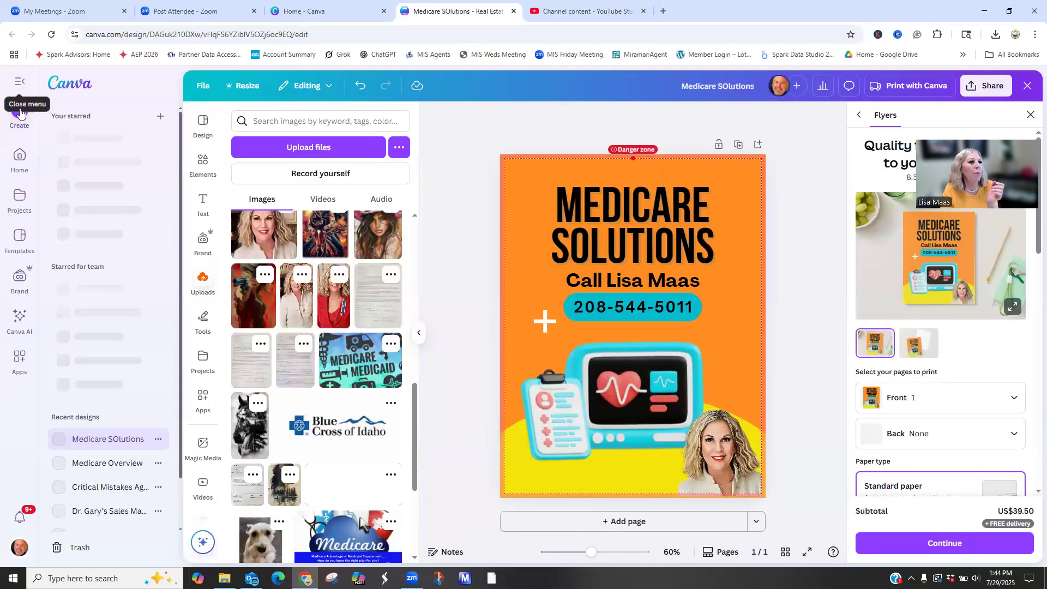
left_click(19, 162)
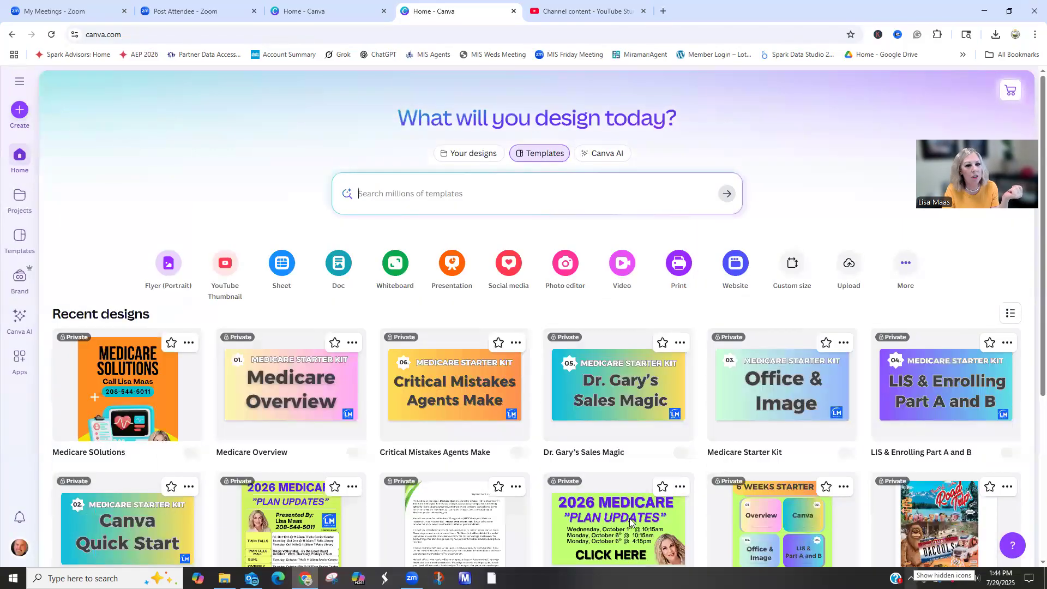
scroll(654, 495, "down", 5)
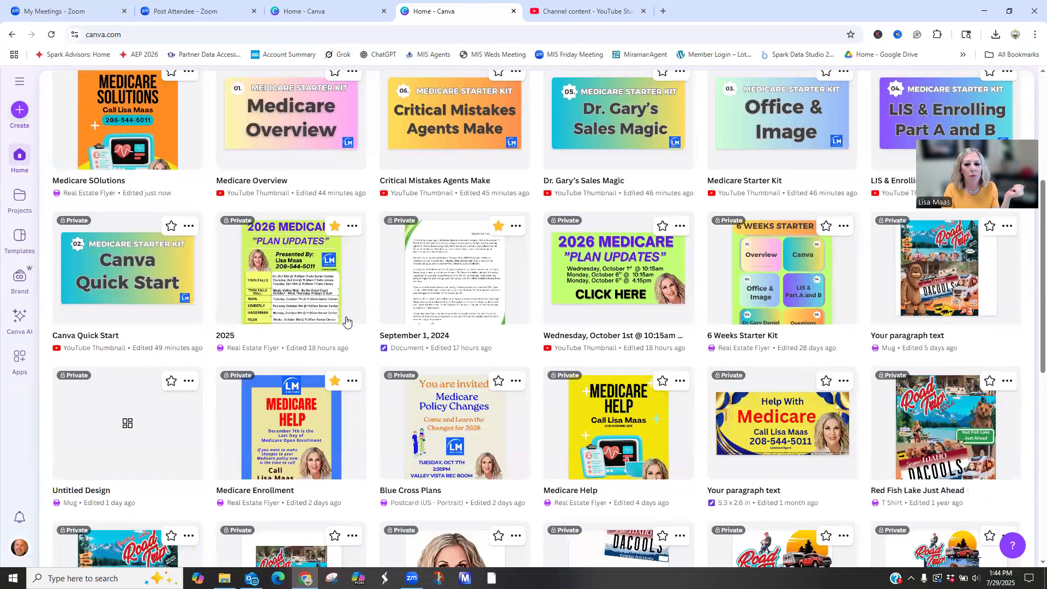
left_click(630, 456)
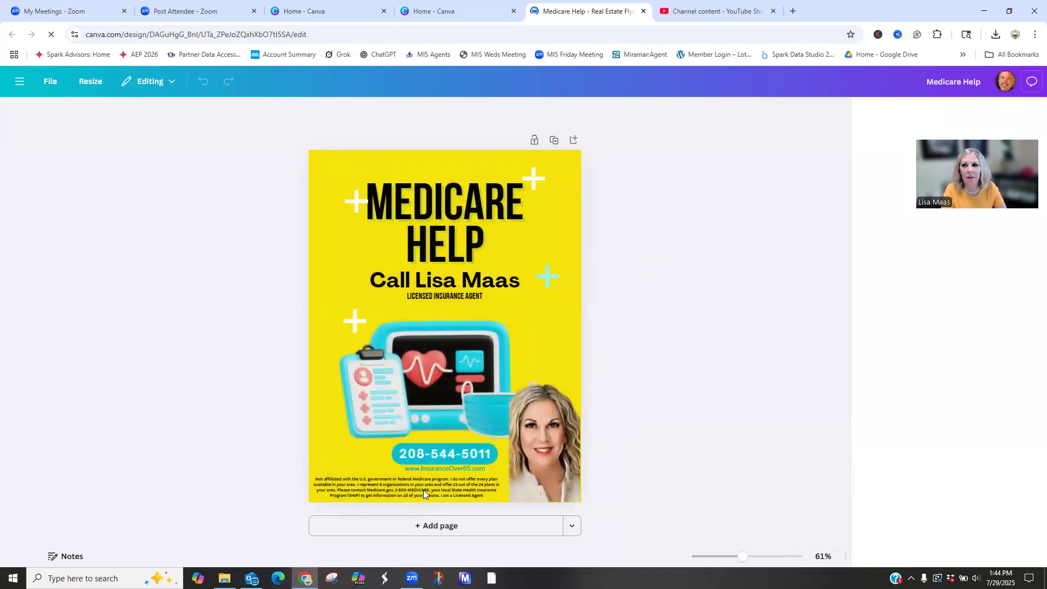
- Copy the "Not affiliated with the U.S. government" disclaimer text box from the Medicare Help flyer
left_click(373, 487)
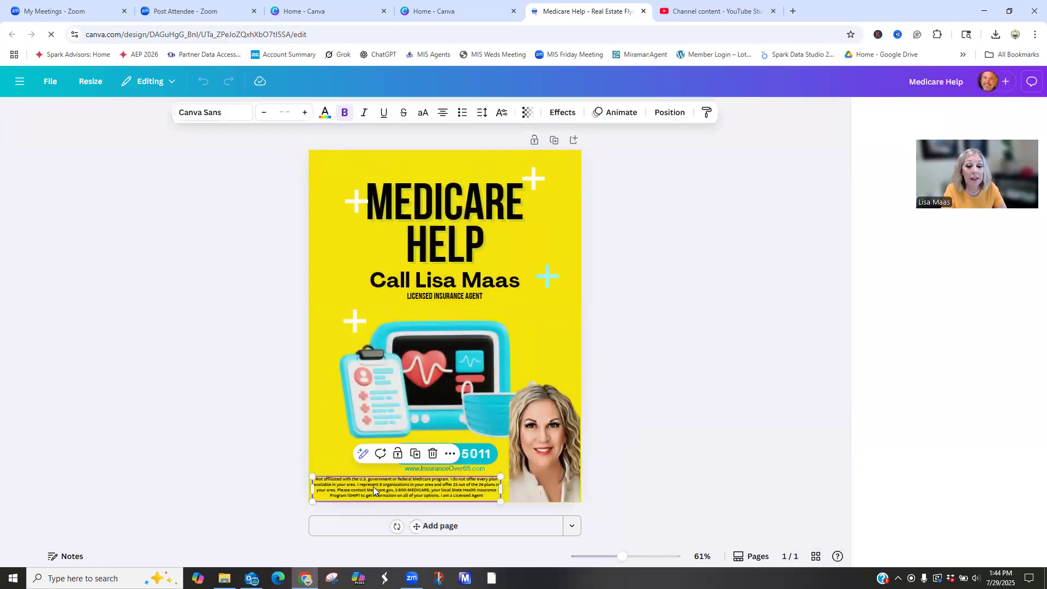
right_click(373, 487)
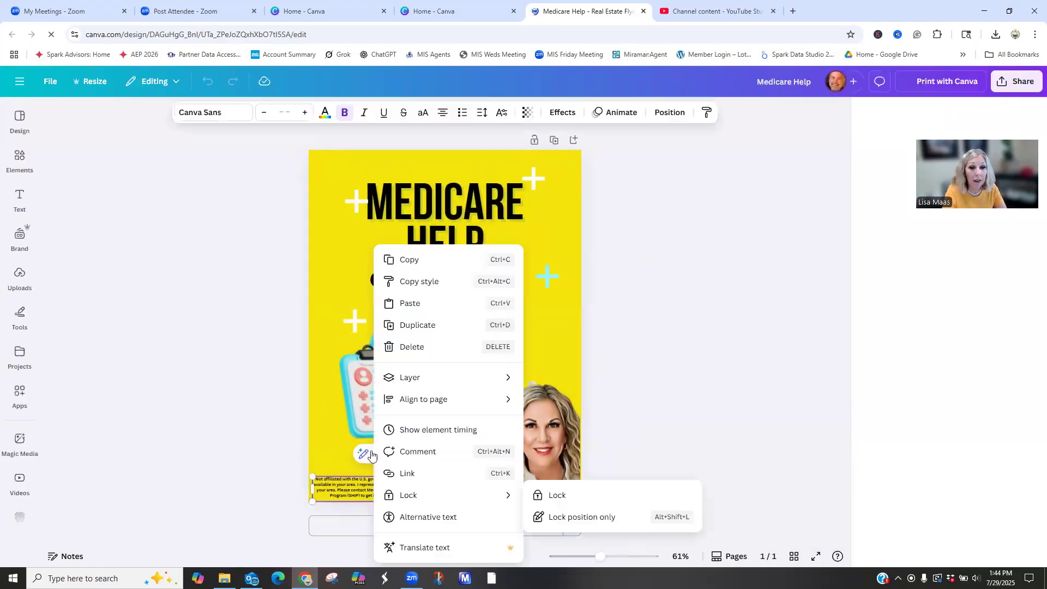
left_click(411, 256)
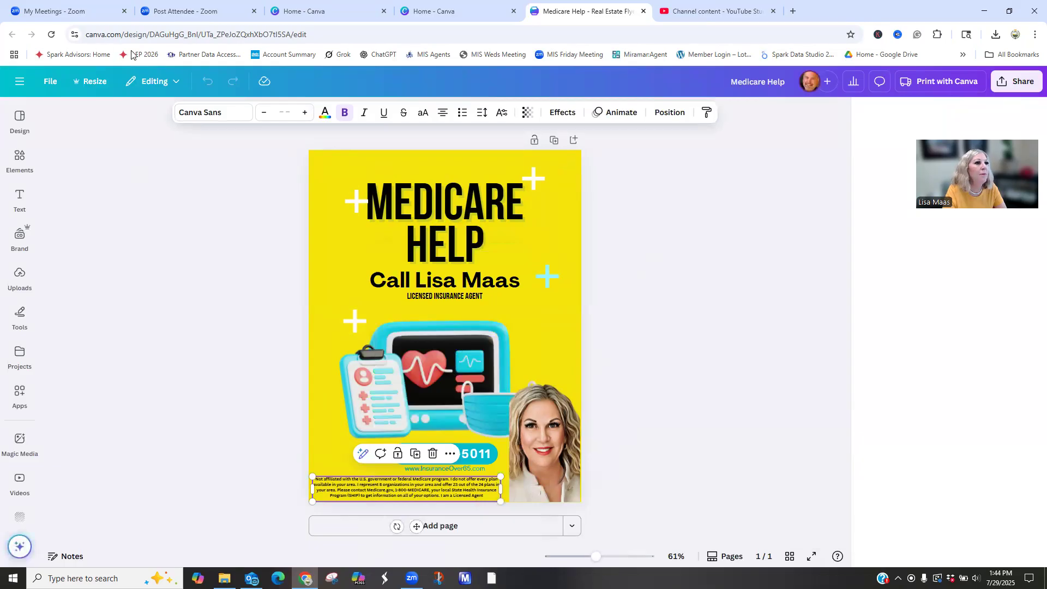
- Go back to the home page and reopen the orange Medicare SOlutions flyer from the recent designs
left_click(435, 11)
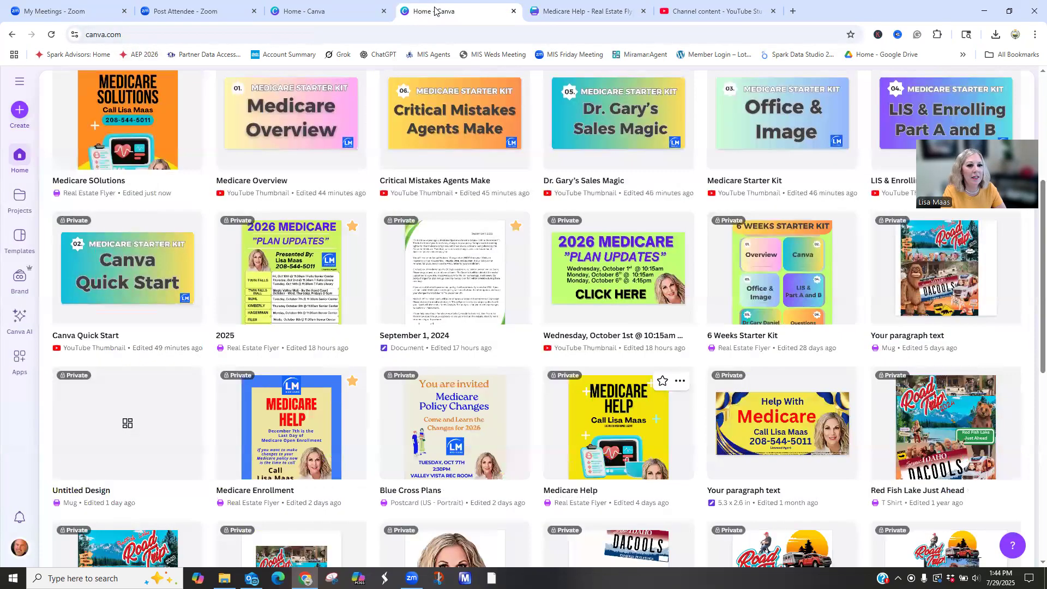
left_click(326, 16)
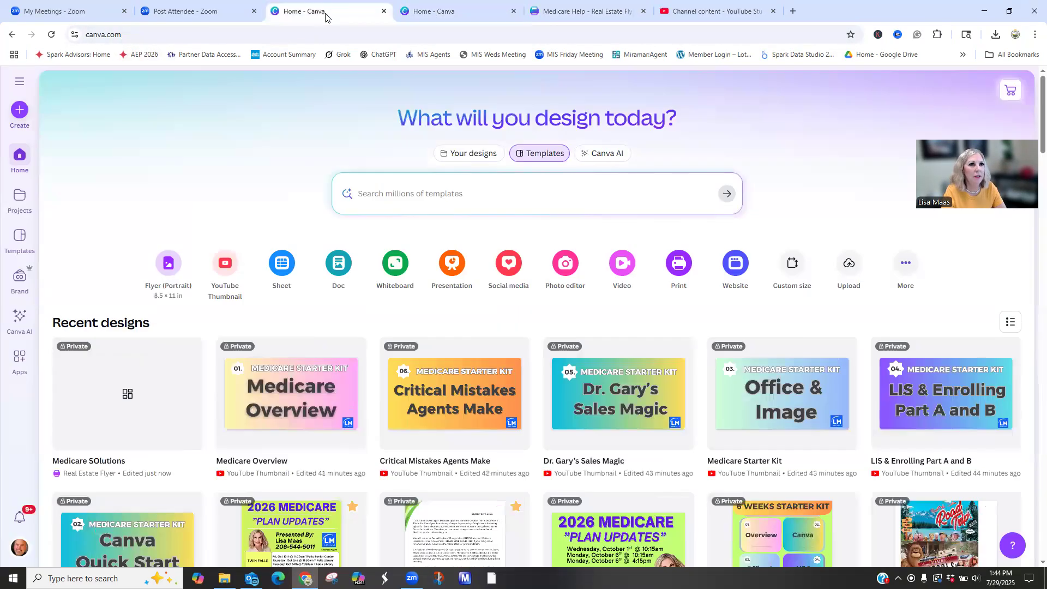
left_click(130, 389)
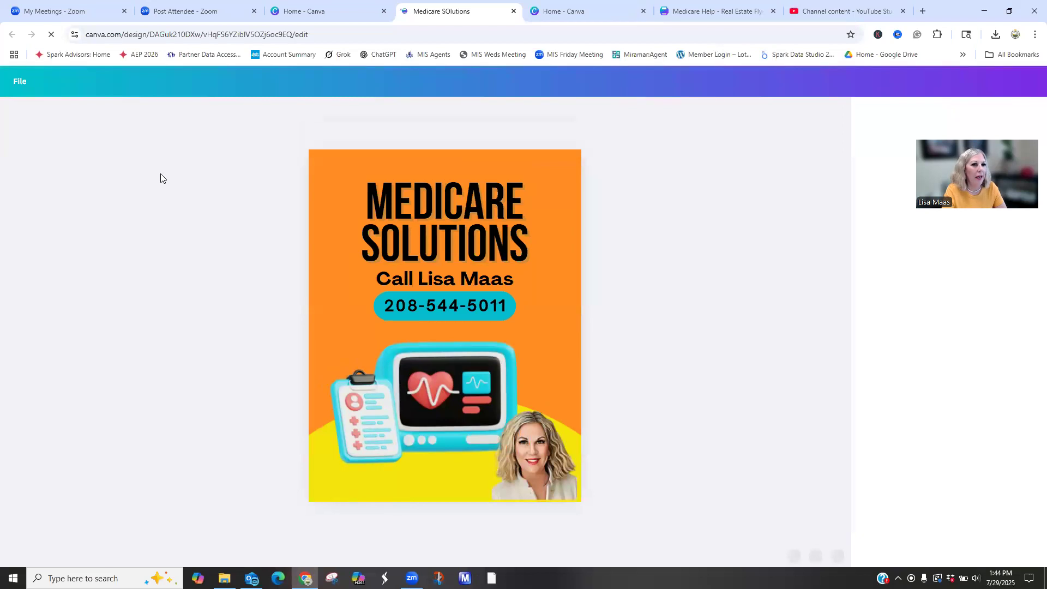
left_click(354, 315)
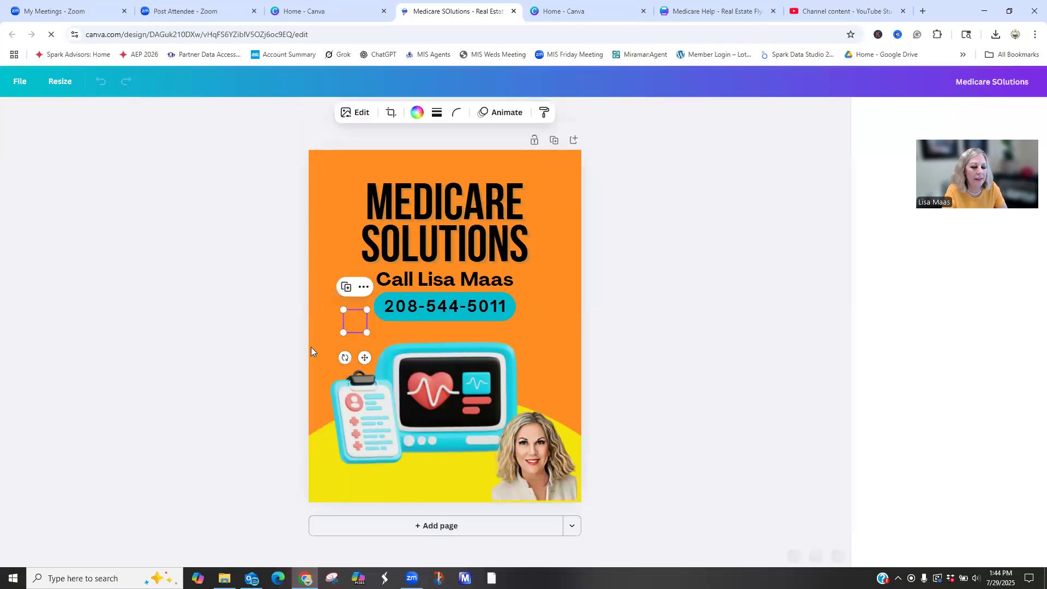
left_click(250, 299)
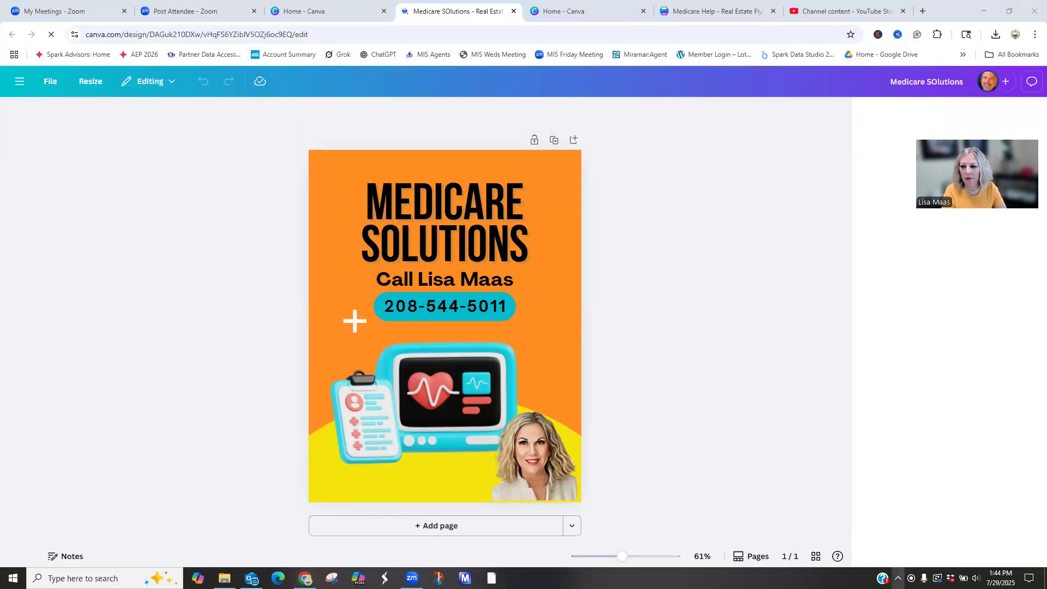
left_click(898, 578)
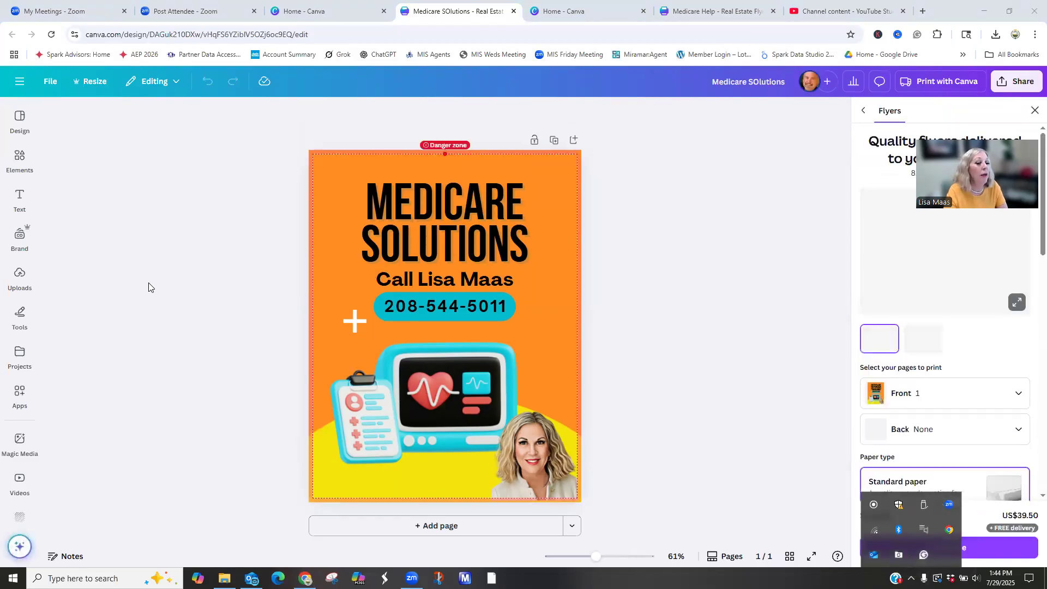
- Add a new text box to the flyer and increase its font size to 23
left_click(20, 200)
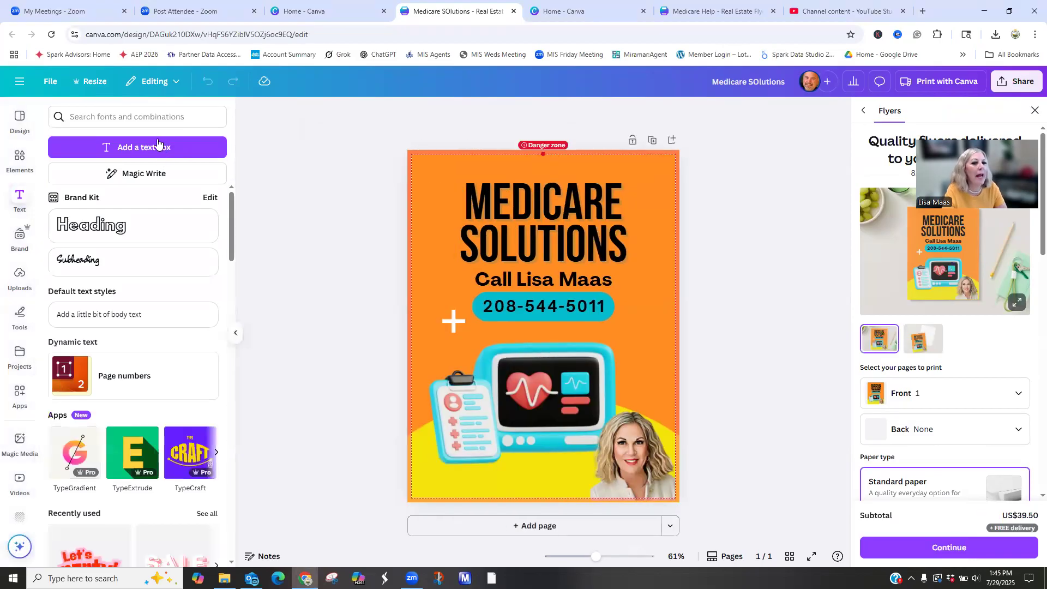
left_click(157, 143)
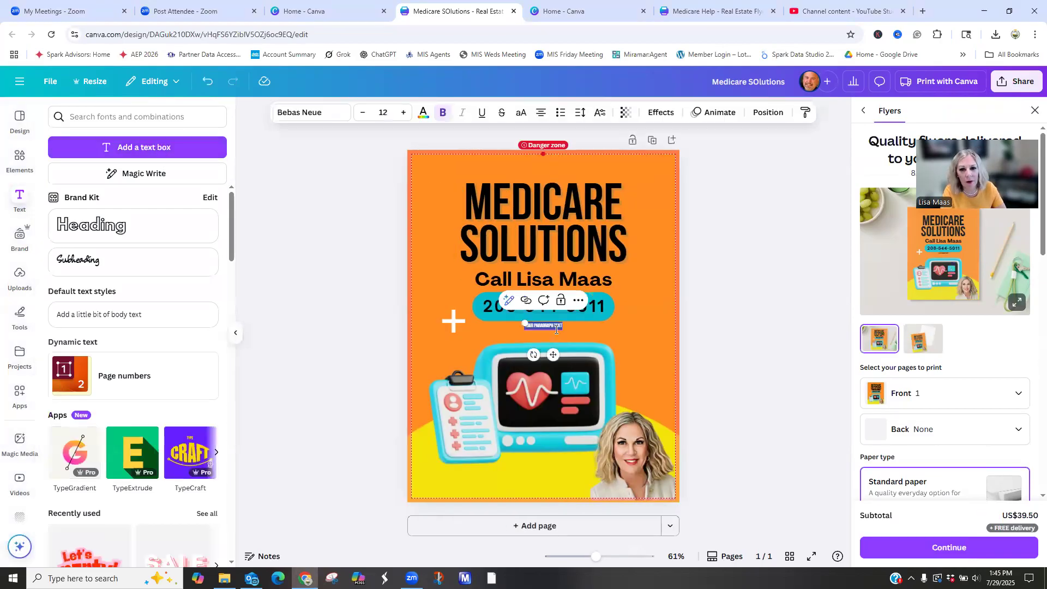
left_click(403, 119)
left_click(403, 119)
left_click(404, 118)
left_click(404, 118)
left_click(404, 118)
left_click(764, 338)
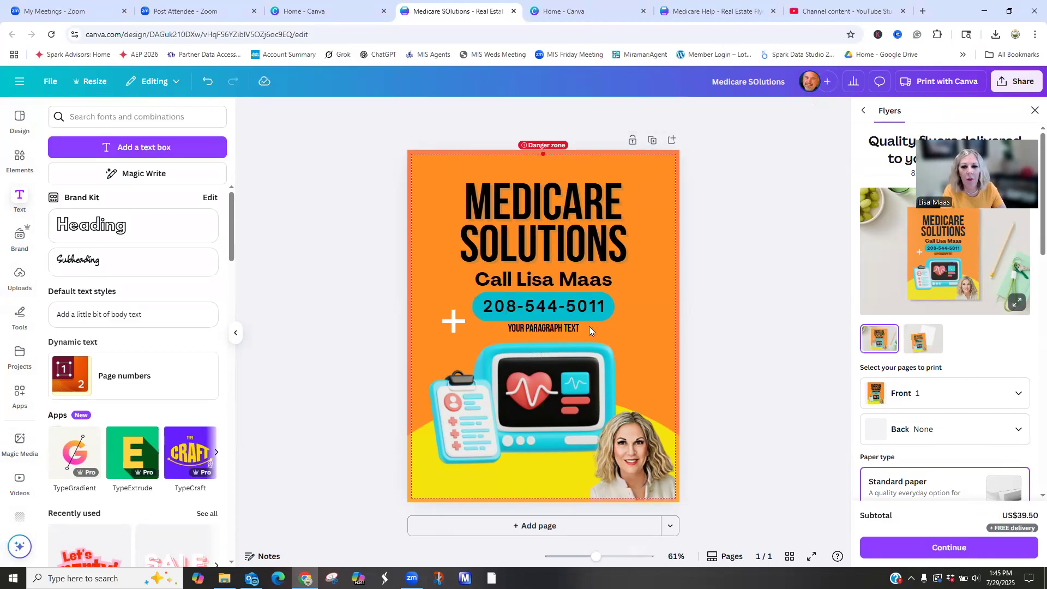
- Move the new text box onto the yellow area at the flyer's lower edge and widen it across the portrait
left_click_drag(555, 326, 466, 482)
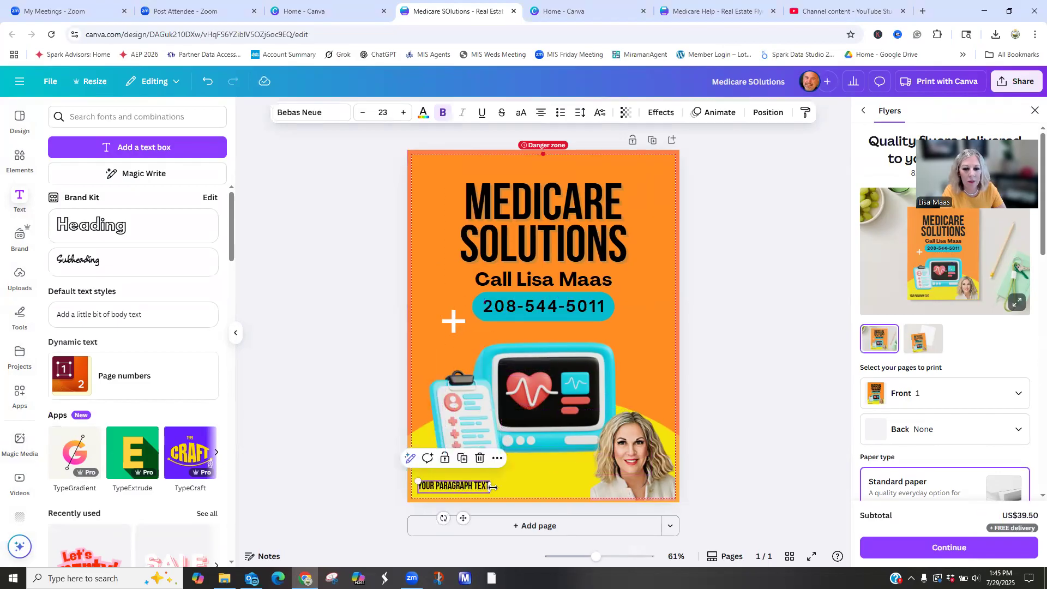
left_click_drag(553, 480, 654, 492)
double_click(569, 486)
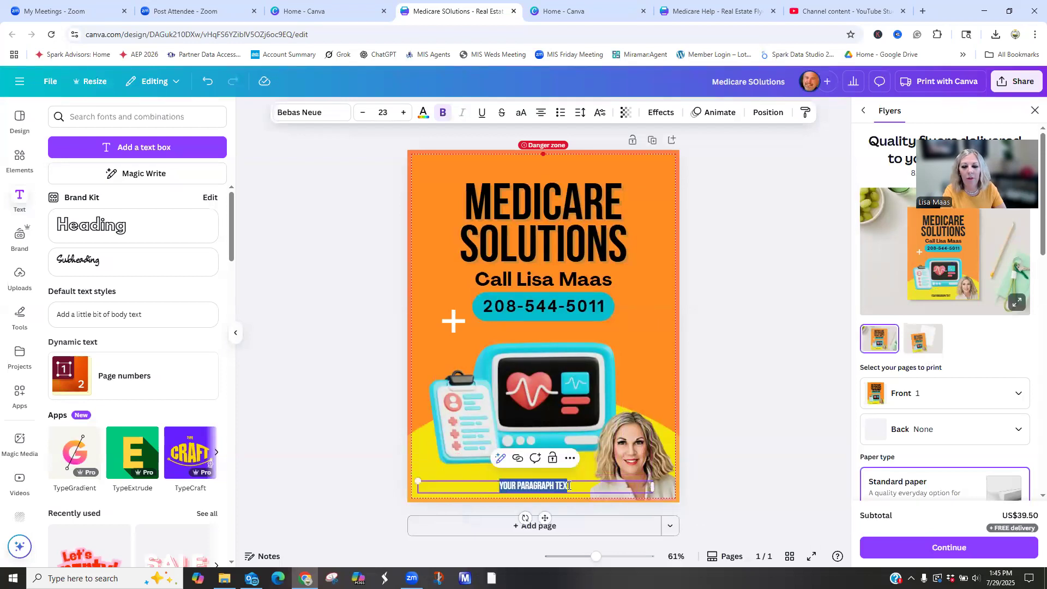
left_click(738, 437)
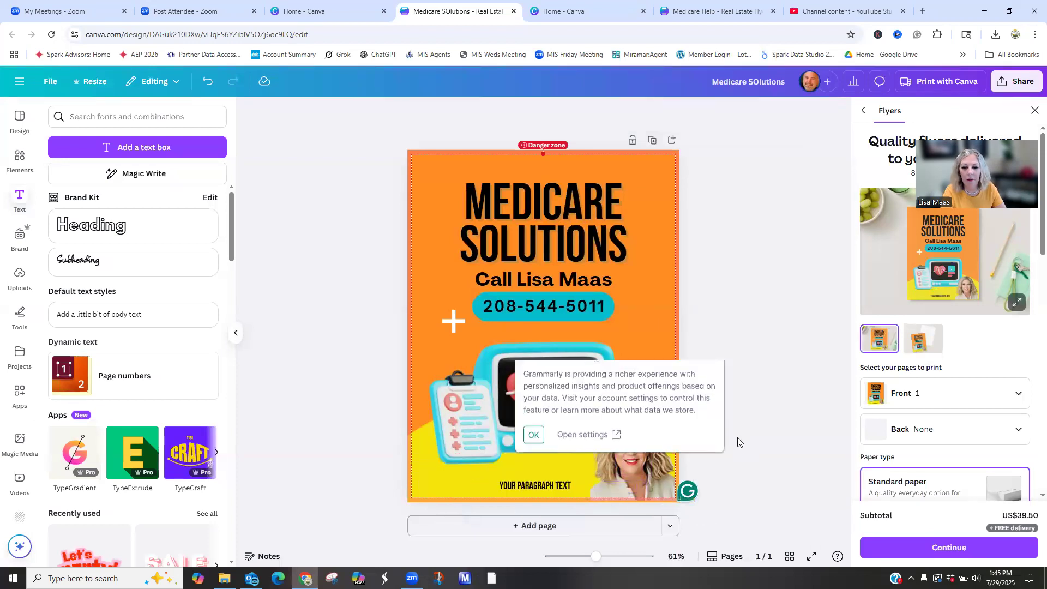
- Replace the placeholder paragraph text with the copied "Not affiliated with the U.S. government" disclaimer
double_click(572, 484)
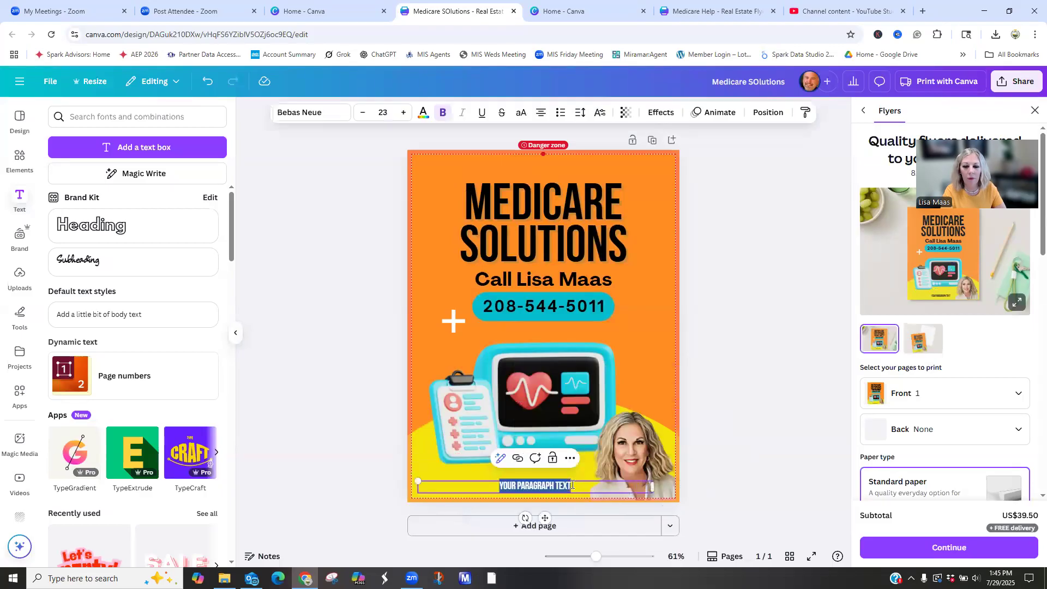
right_click(572, 485)
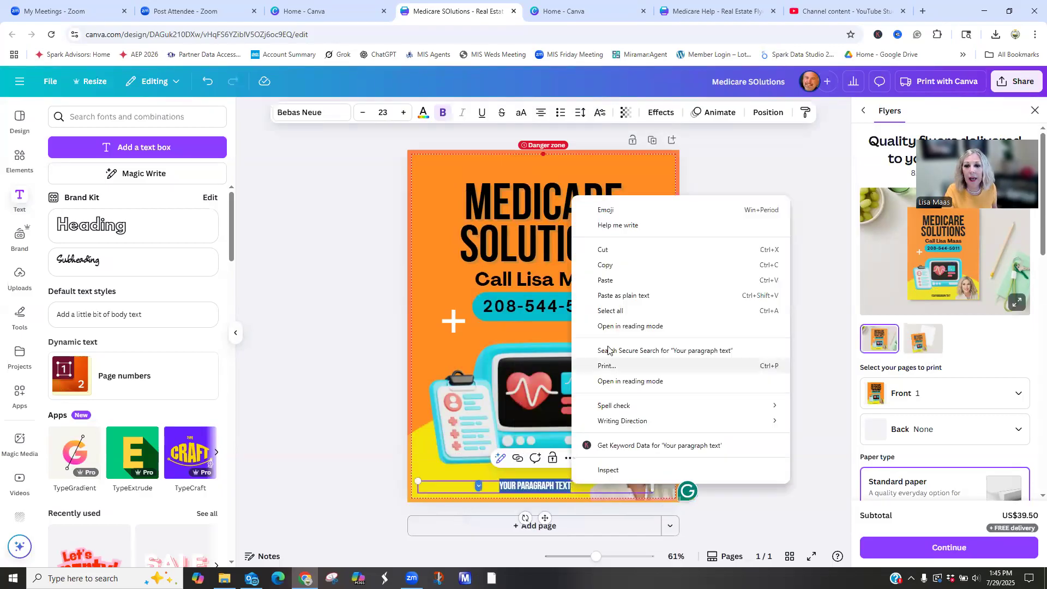
left_click(611, 283)
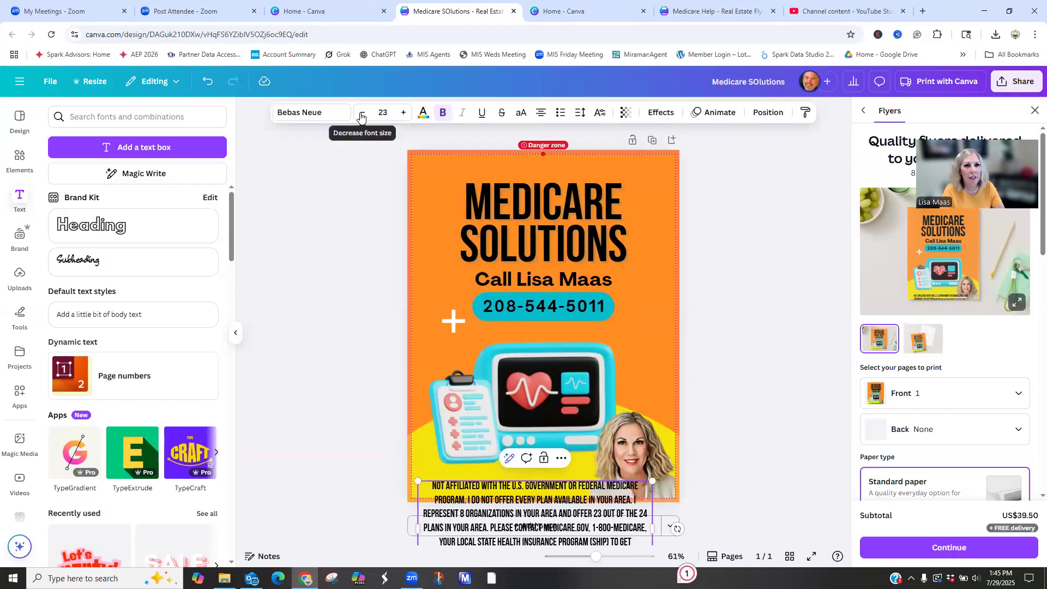
left_click(339, 387)
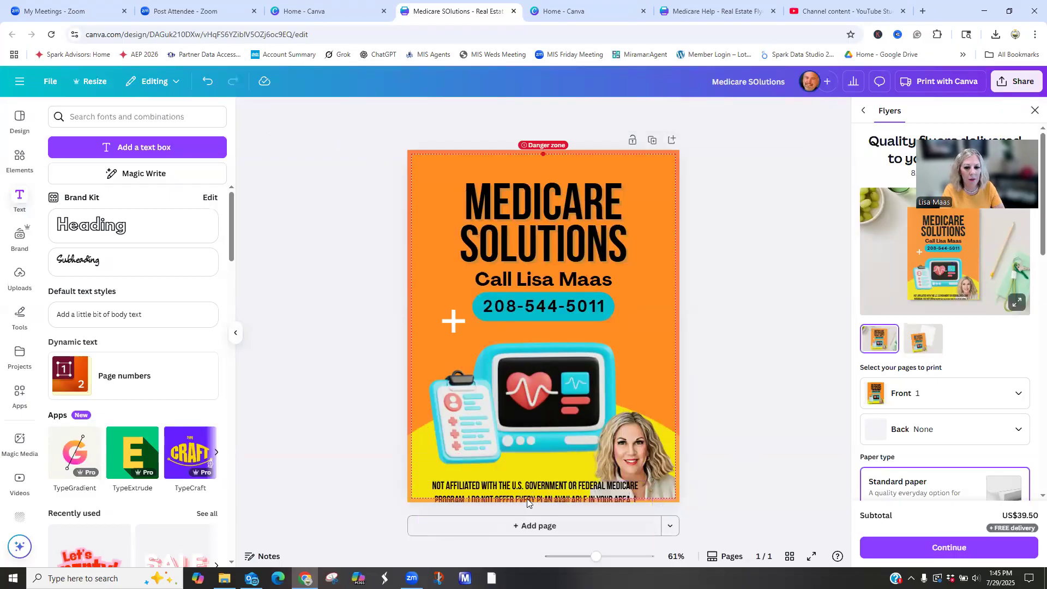
- Widen the disclaimer text box on both sides so it spans almost the flyer's full width
left_click(520, 484)
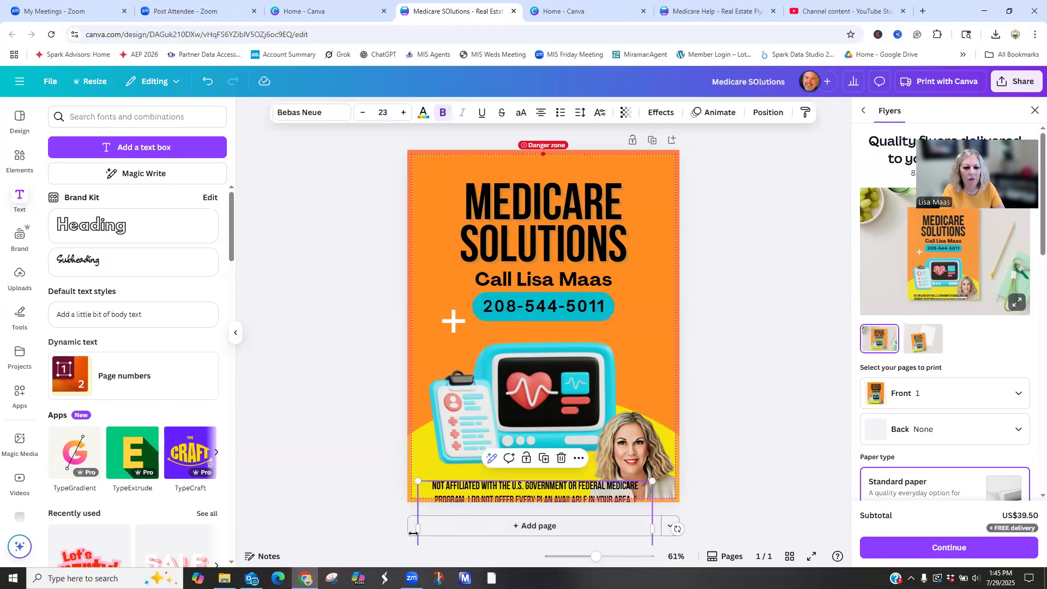
left_click_drag(416, 530, 411, 537)
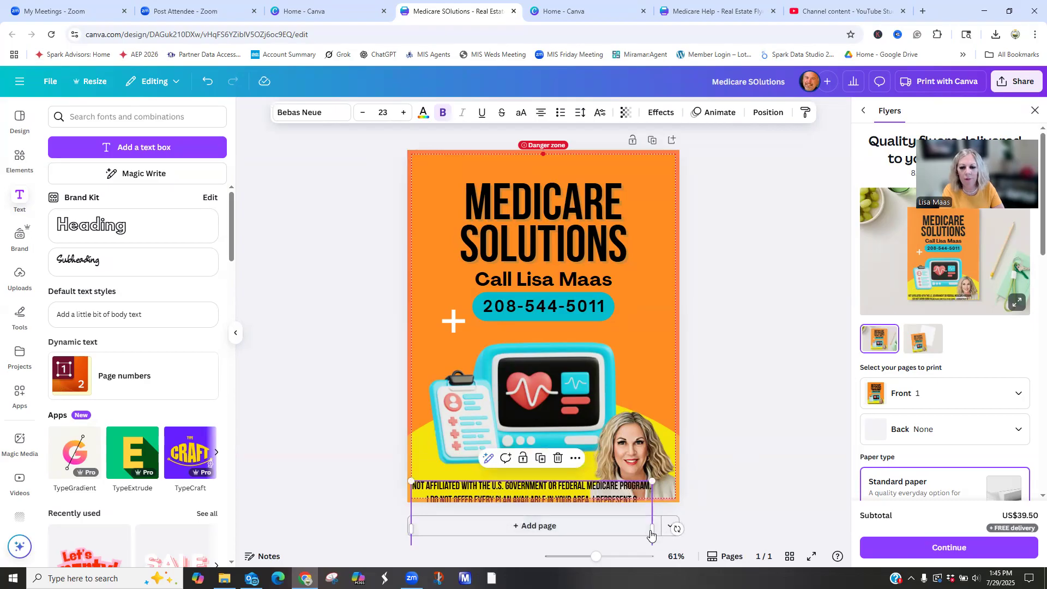
left_click_drag(653, 529, 672, 526)
left_click(777, 436)
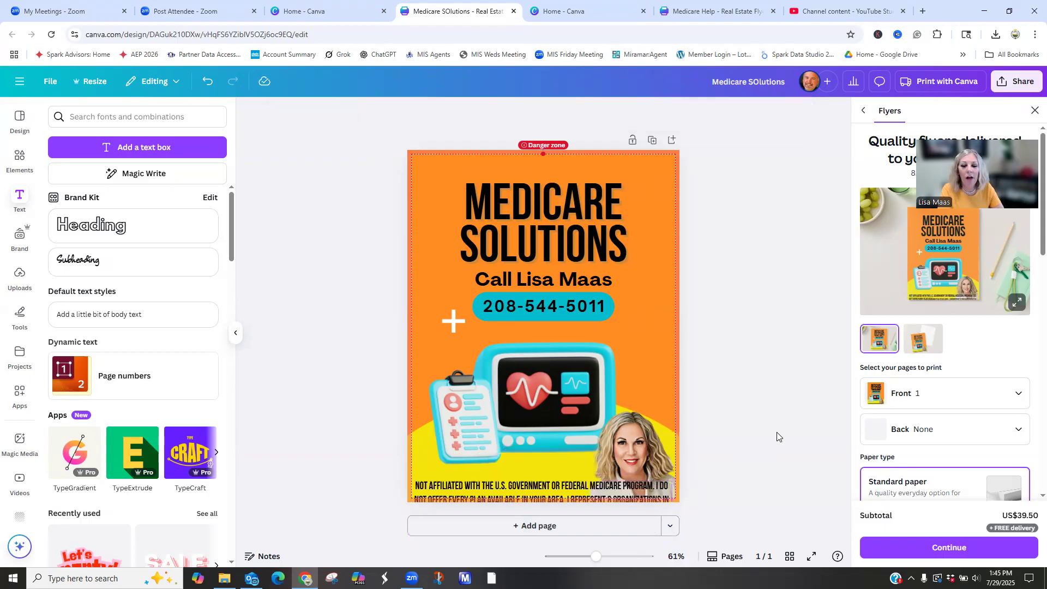
- Reduce the disclaimer's font size to 11 and nudge the text box slightly up along the flyer's lower edge
left_click(582, 496)
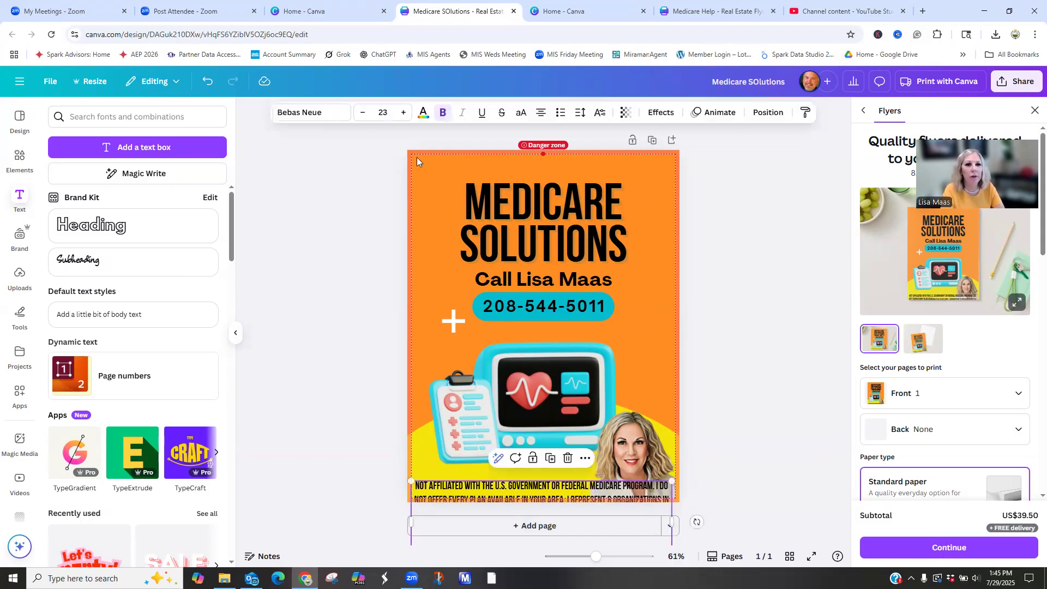
left_click(360, 115)
left_click(360, 116)
left_click(360, 116)
left_click(360, 116)
left_click(360, 116)
left_click(360, 115)
left_click(360, 115)
left_click(360, 116)
left_click(360, 115)
left_click(360, 116)
left_click(360, 116)
left_click(360, 116)
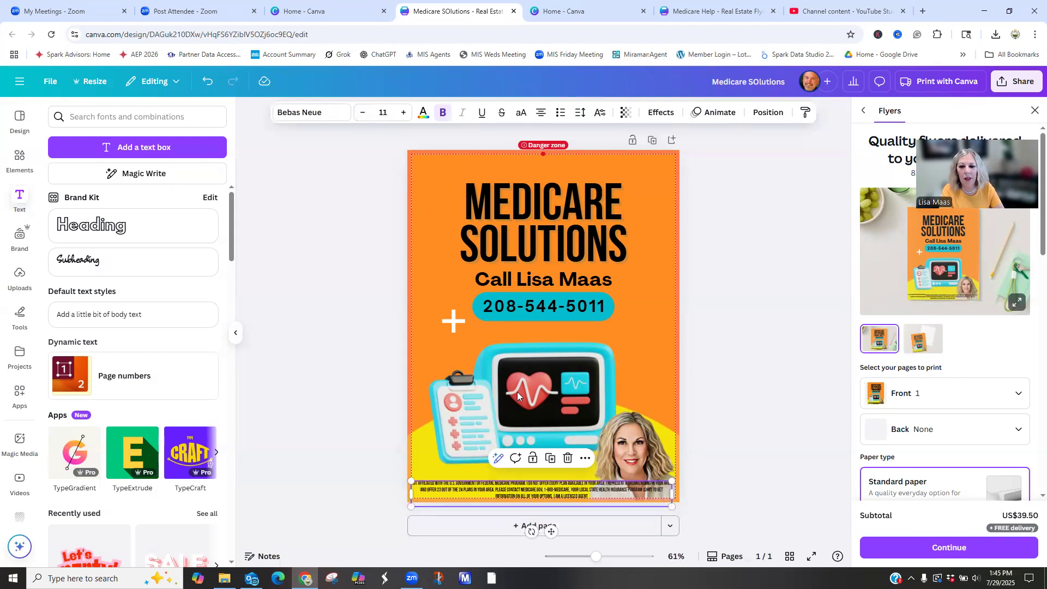
left_click_drag(554, 492, 561, 487)
- Recolor the disclaimer text with the medium-dark gray from the default solid colors
left_click(423, 117)
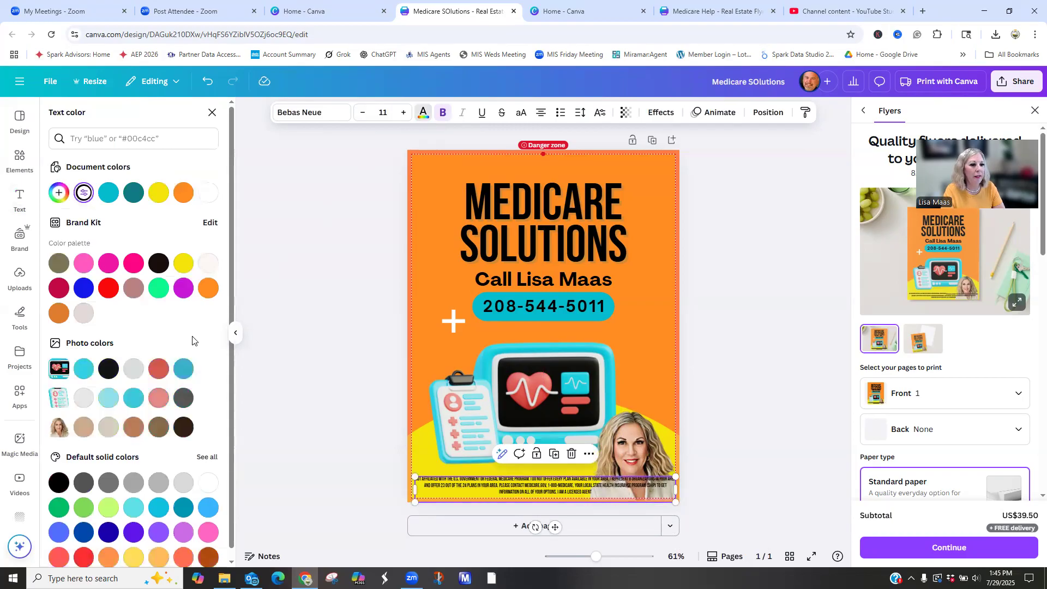
left_click(131, 482)
left_click(108, 483)
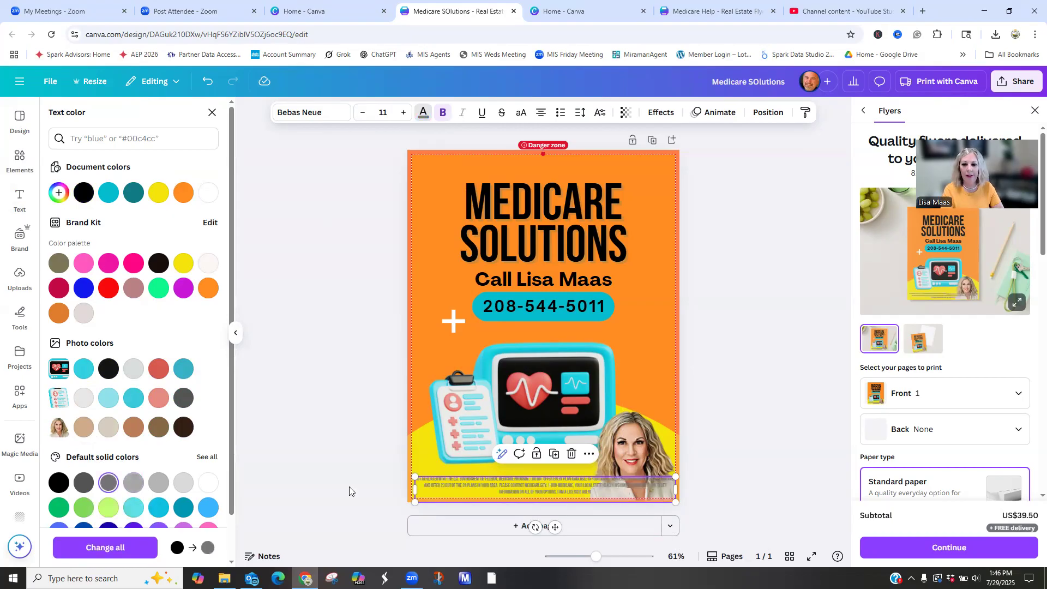
- Raise the woman's portrait, extend its lower edge to reveal more of the photo, and fit it into the flyer's lower-right corner
left_click(633, 436)
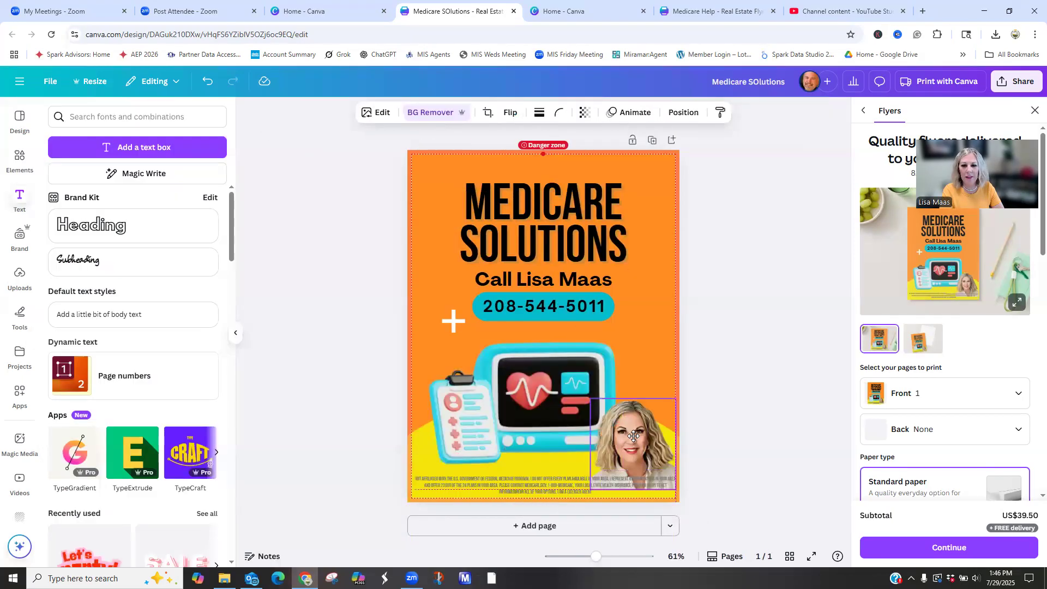
left_click_drag(634, 436, 637, 413)
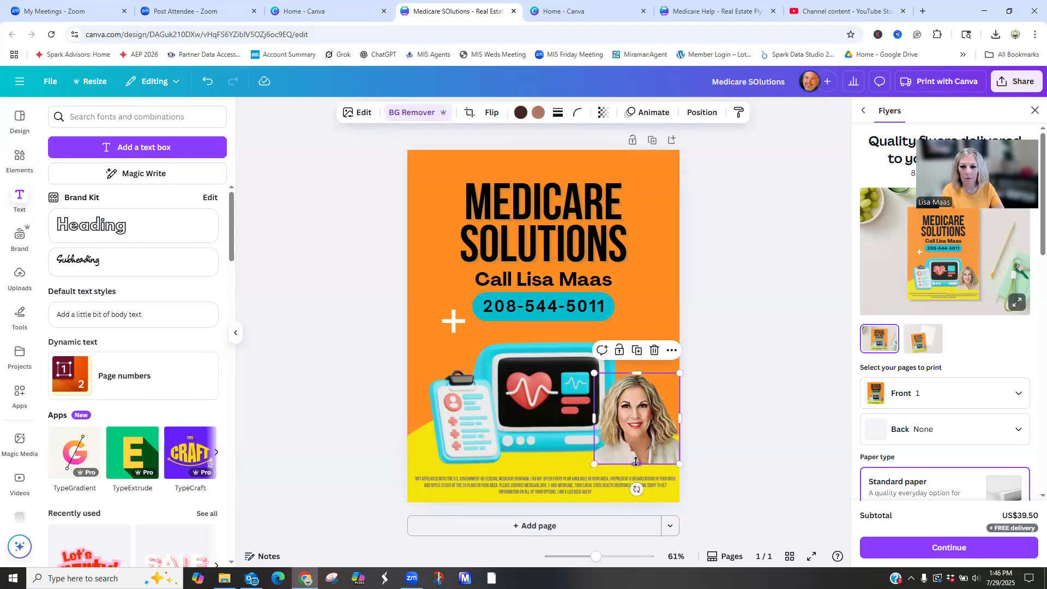
left_click_drag(636, 462, 637, 490)
left_click_drag(641, 434, 637, 439)
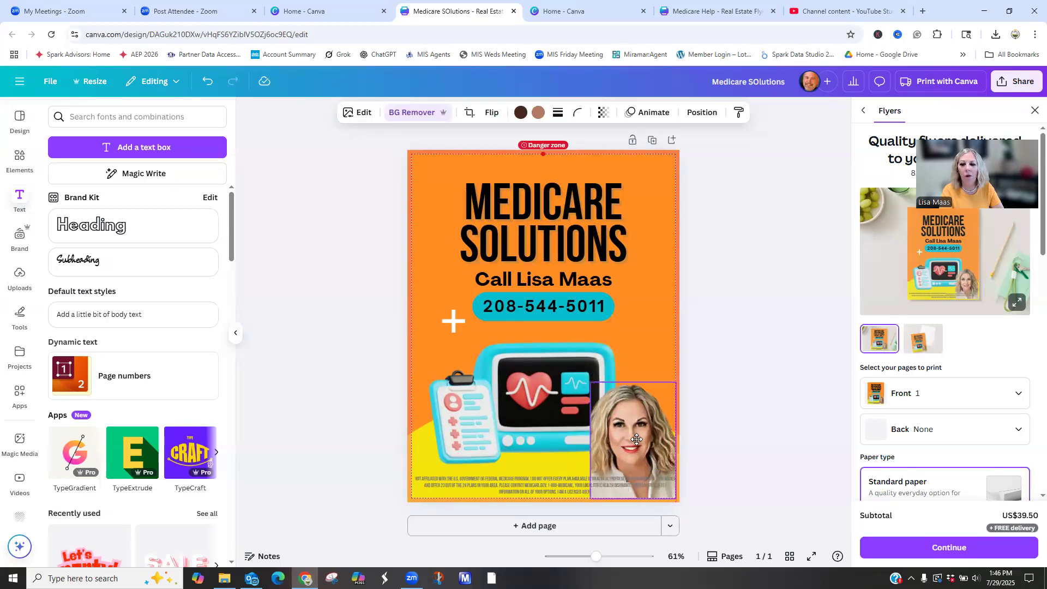
left_click(762, 408)
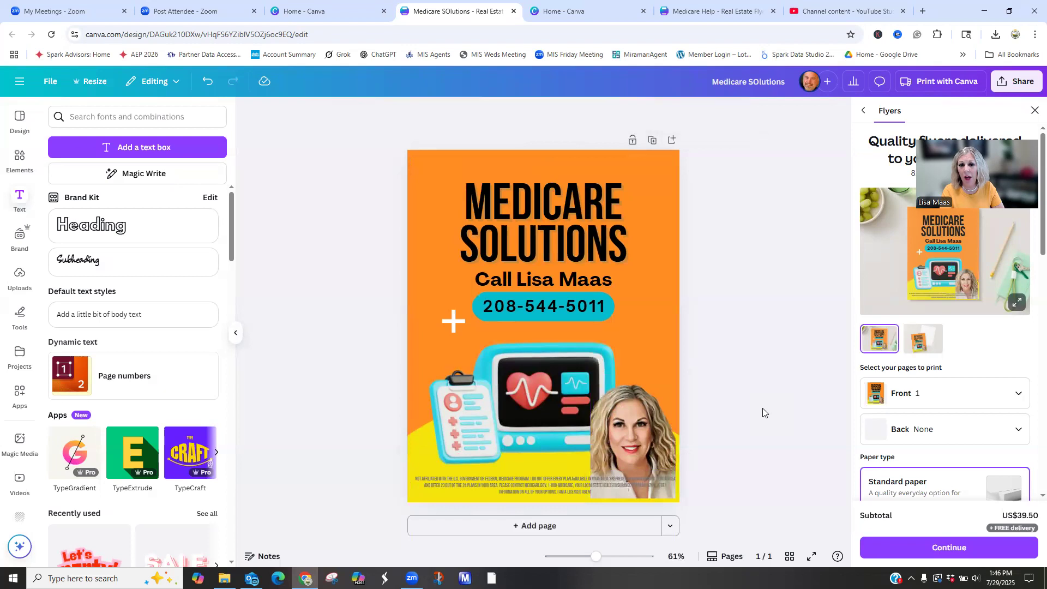
- Nudge the phone number pill slightly down and set the font size of the "Call" name line above it to 46.3
left_click(579, 305)
left_click_drag(579, 304, 583, 308)
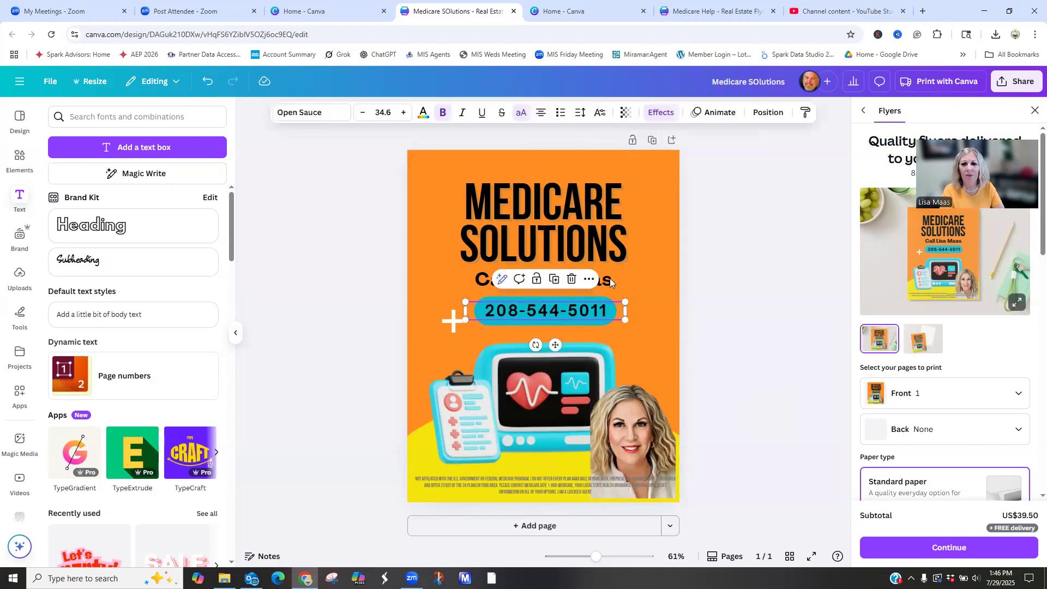
left_click(609, 278)
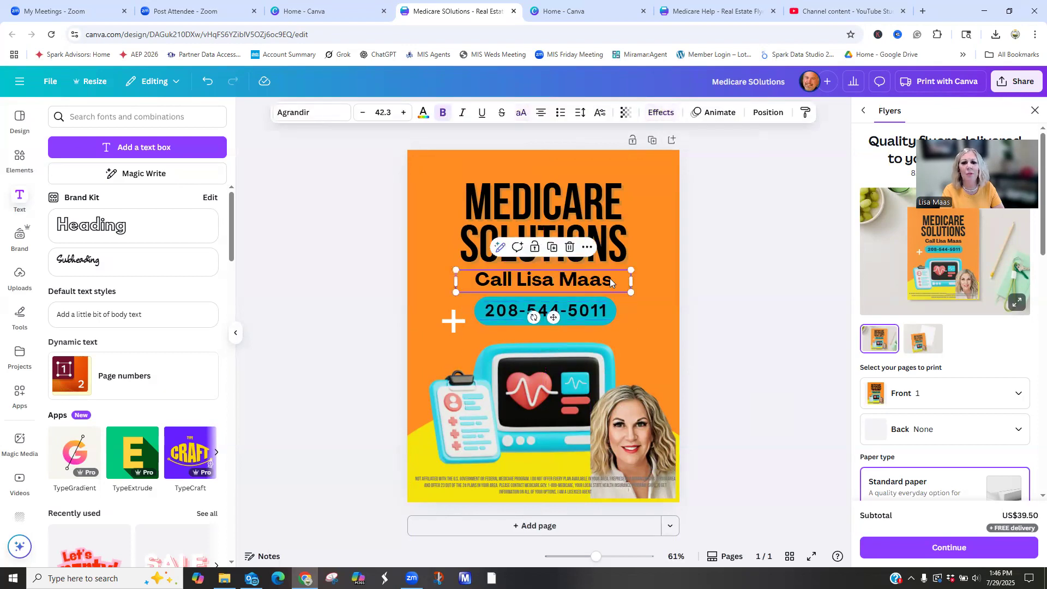
left_click(359, 116)
left_click(358, 116)
left_click(359, 116)
left_click(358, 115)
left_click(409, 116)
left_click(408, 116)
left_click(408, 116)
left_click(408, 116)
left_click(408, 116)
left_click(408, 117)
left_click(408, 116)
left_click(408, 117)
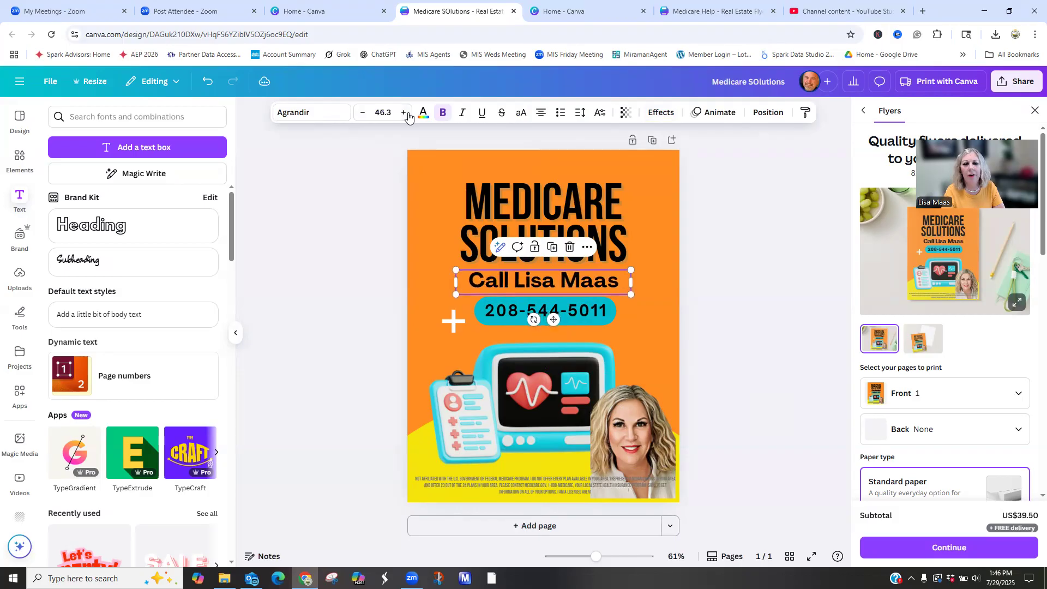
- Try red and crimson for the flyer's orange background and settle on the coral red from the photo colors
left_click(435, 189)
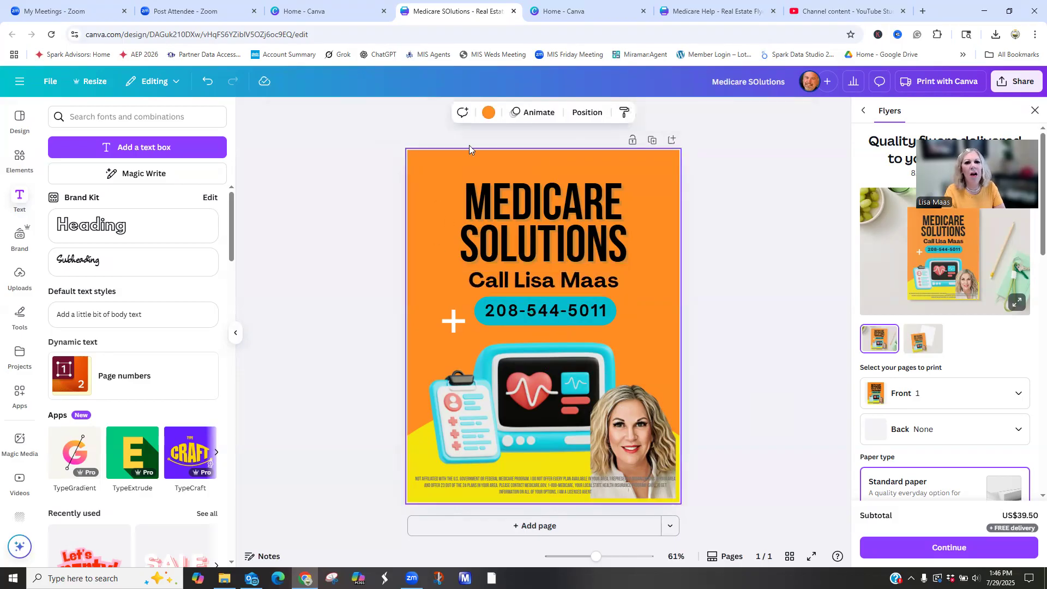
left_click(490, 111)
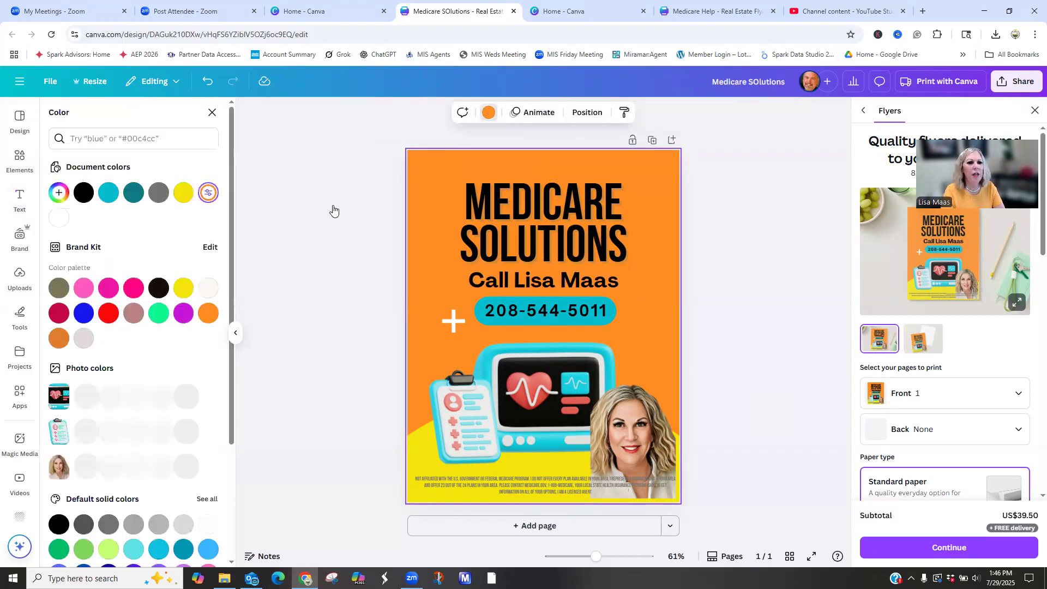
left_click(103, 312)
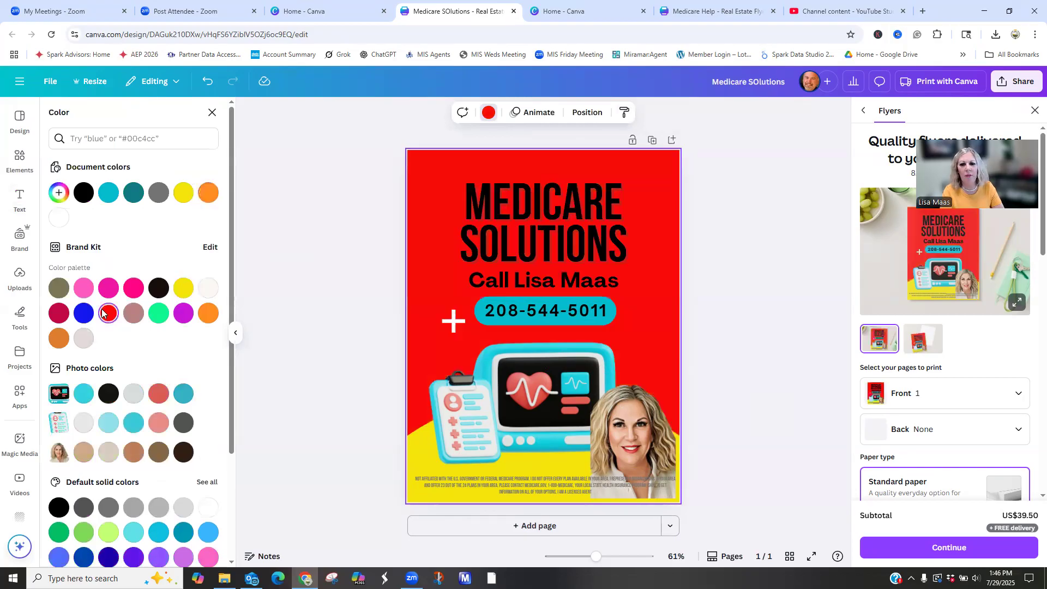
left_click(59, 315)
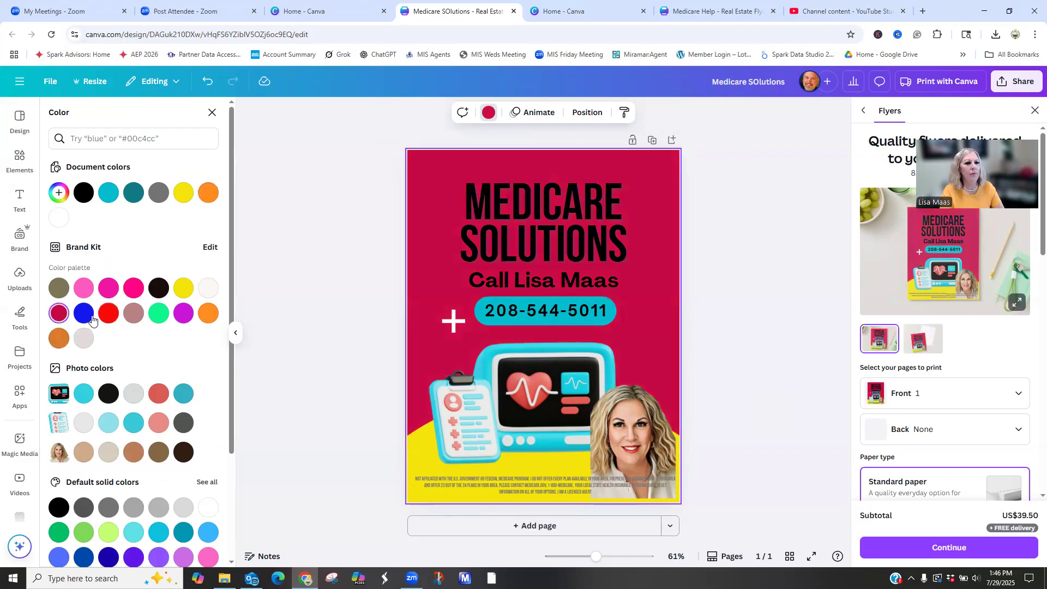
left_click(109, 318)
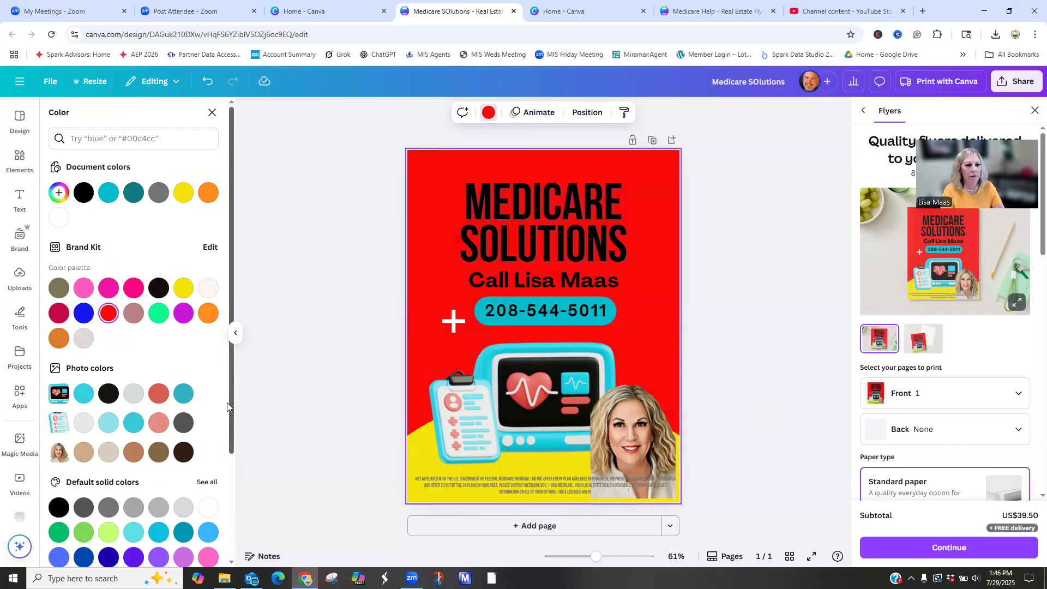
left_click(158, 393)
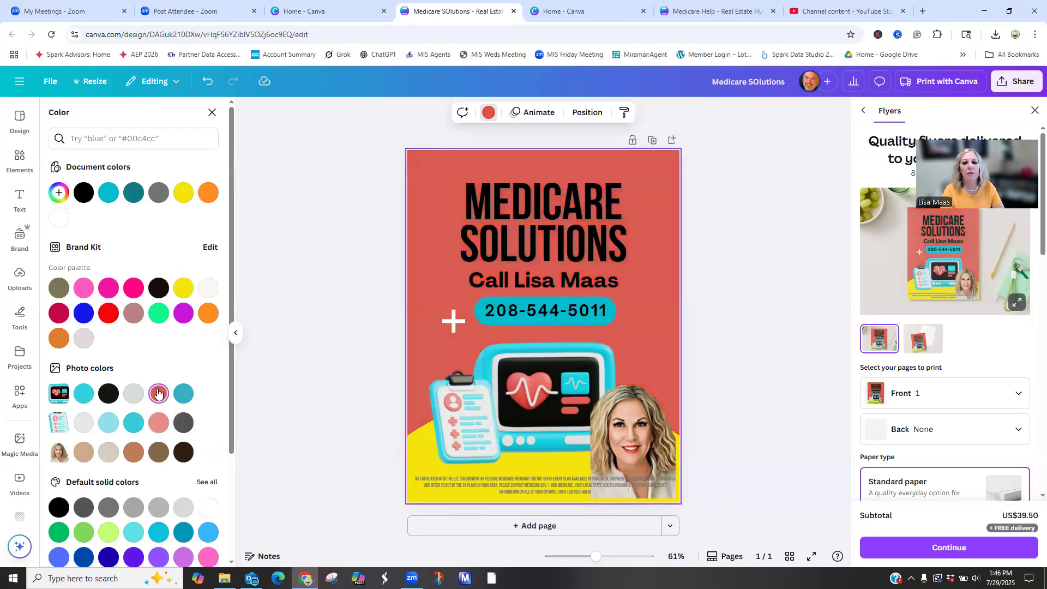
left_click(325, 388)
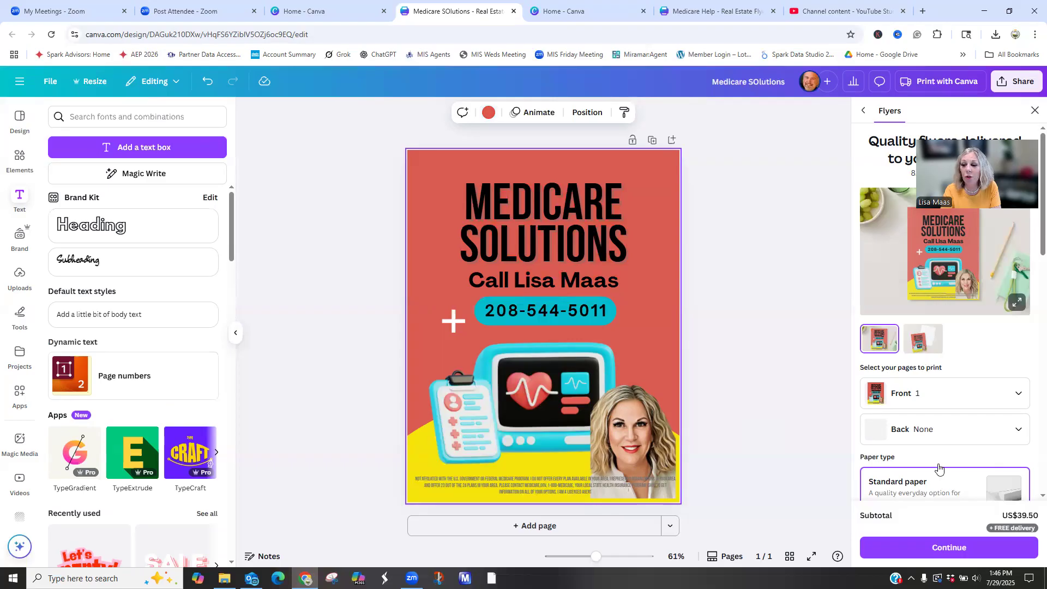
- Review the flyer print options for paper type, paper finish and order quantity with prices
scroll(949, 403, "down", 2)
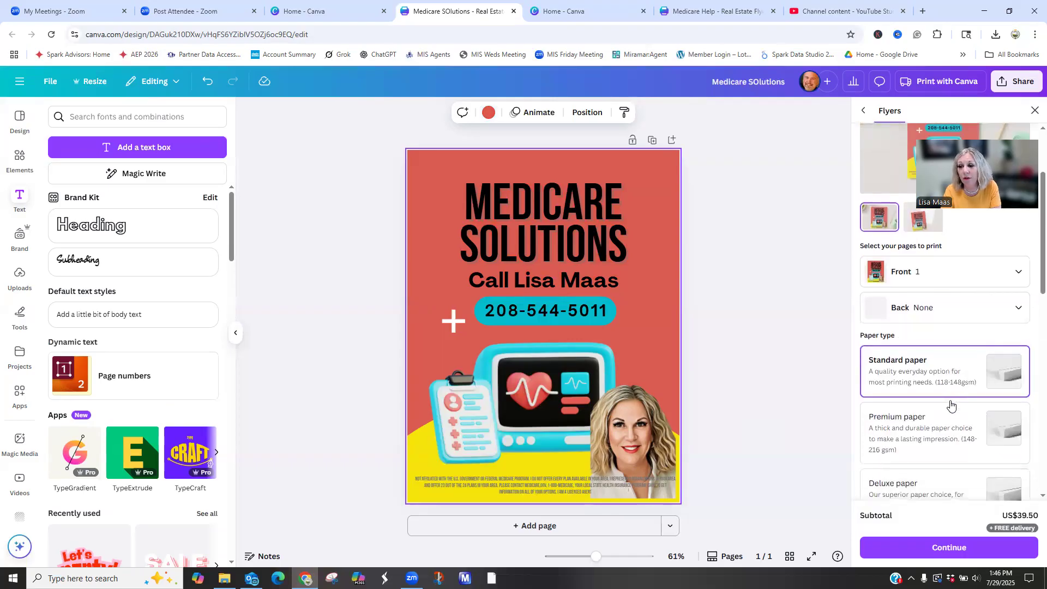
scroll(921, 412, "down", 5)
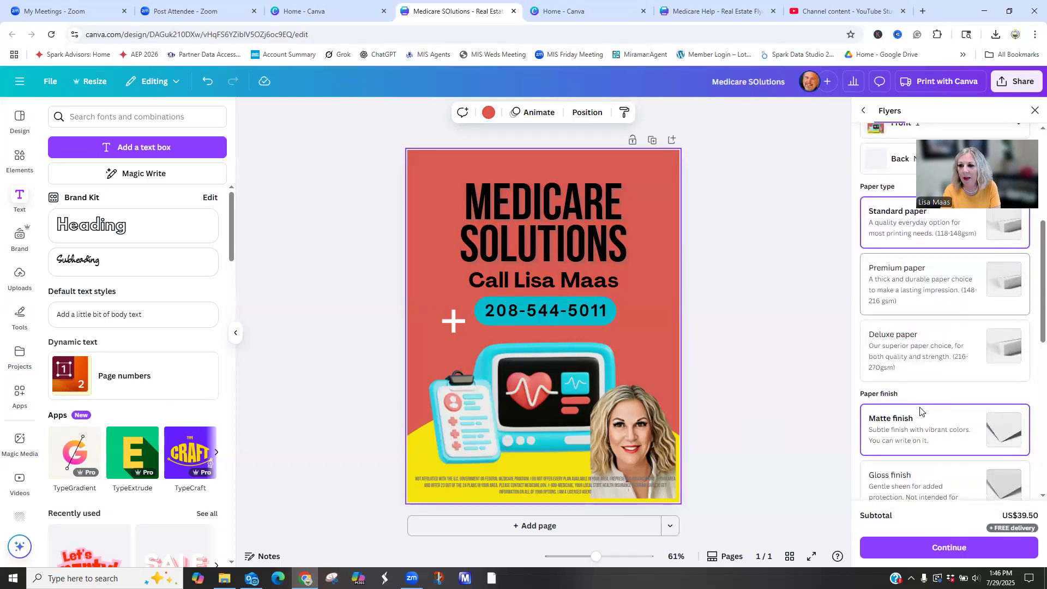
scroll(921, 411, "down", 3)
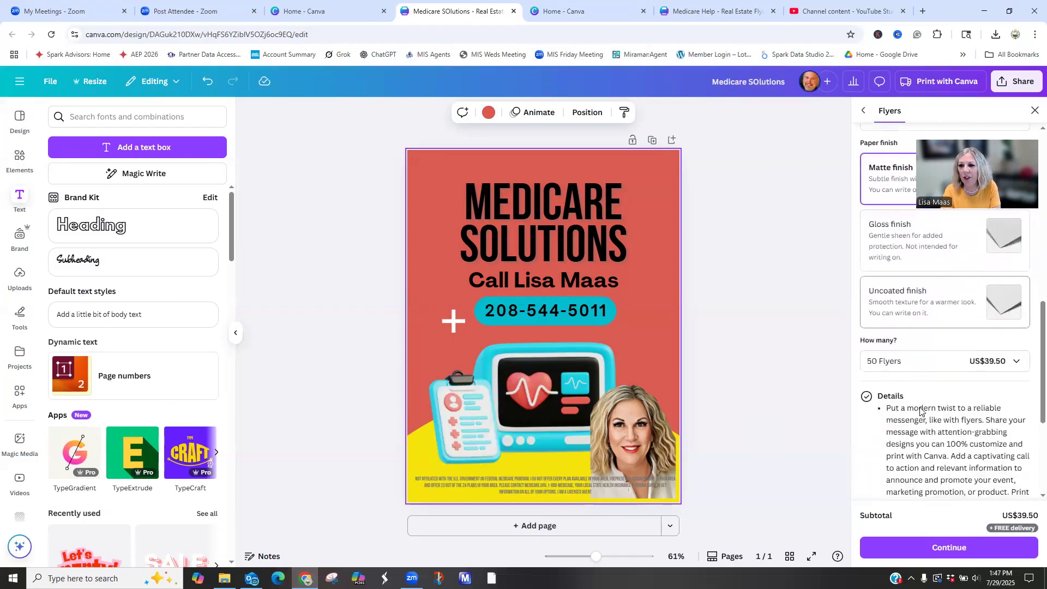
left_click(924, 356)
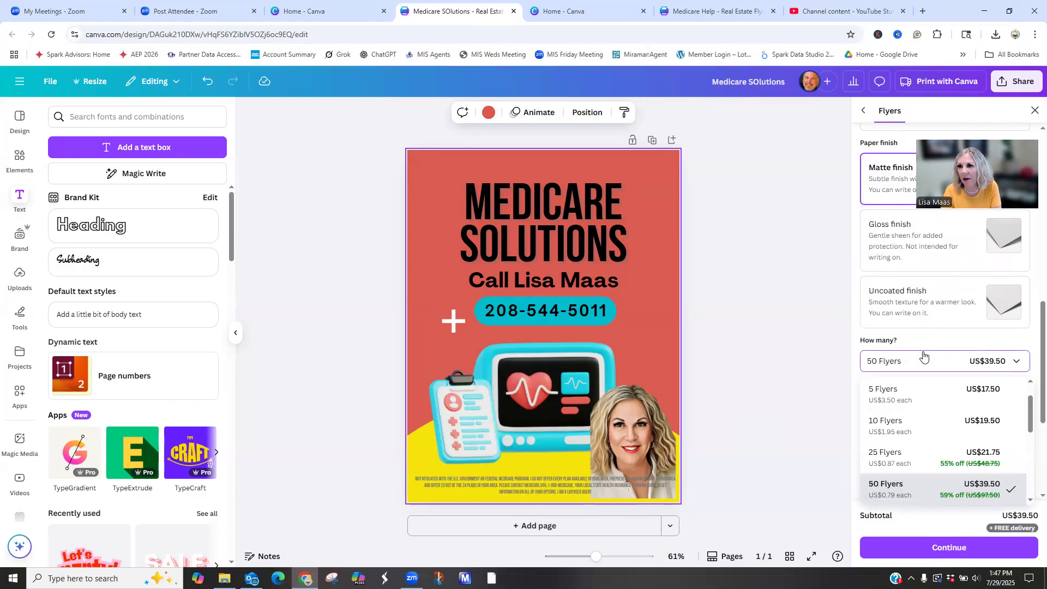
- Download the finished flyer as a PNG at the suggested settings
left_click(1030, 79)
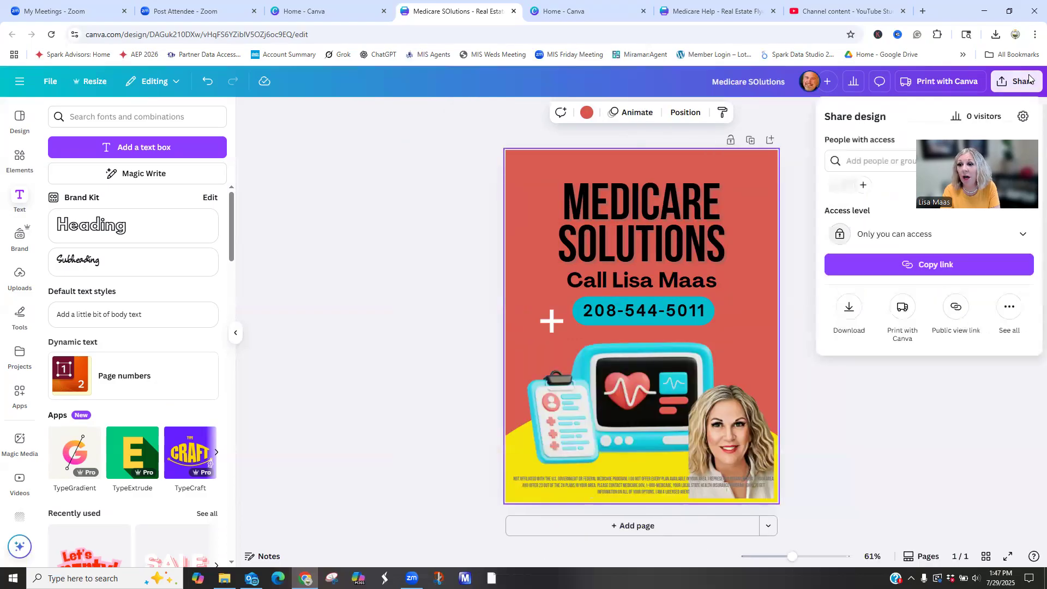
left_click(850, 308)
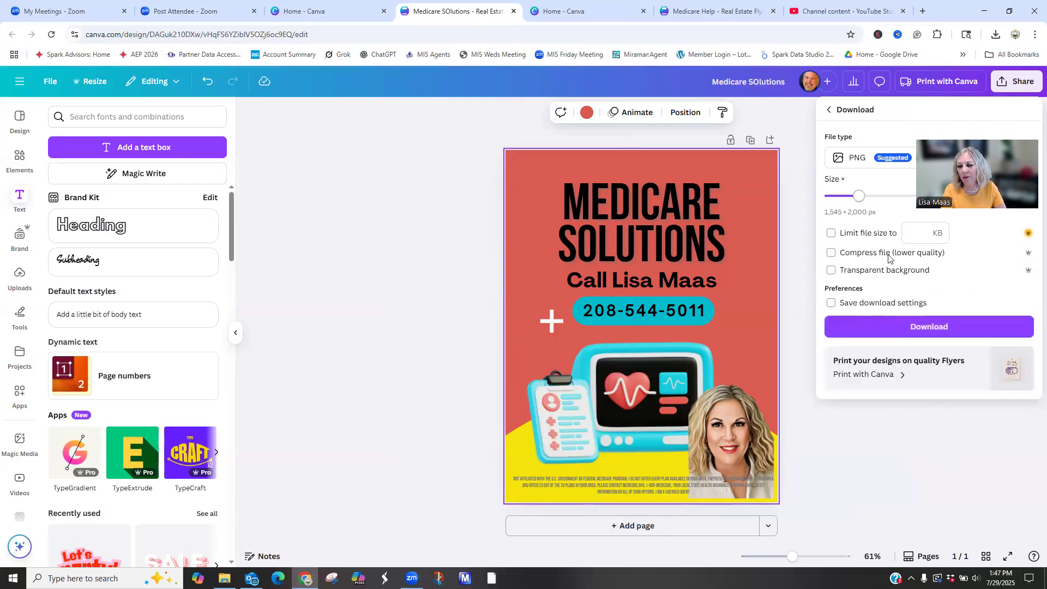
left_click(882, 326)
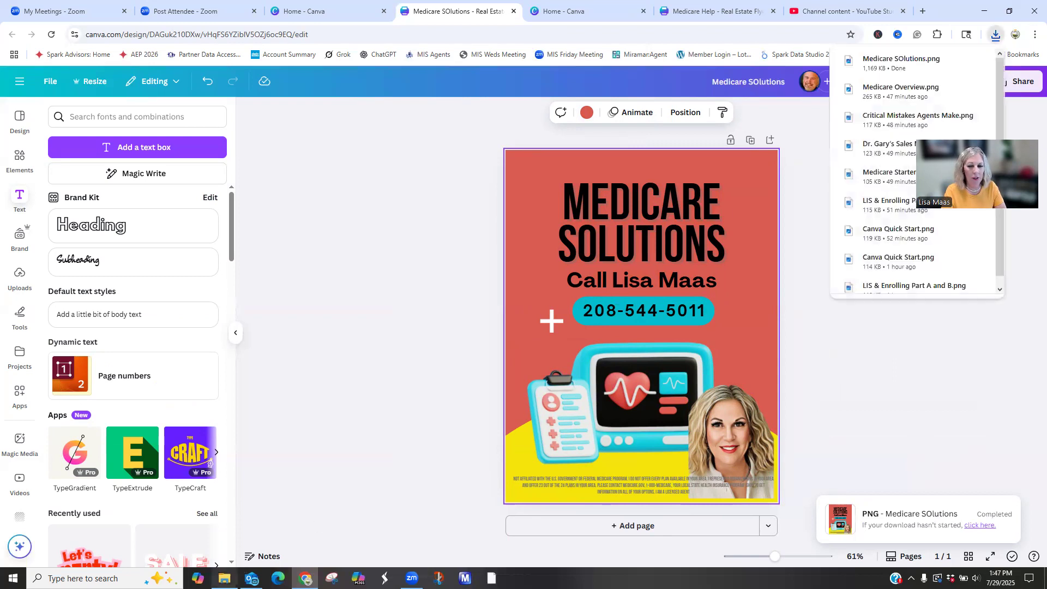
- Switch to File Explorer, rename the downloaded Medicare SOlutions image as Medicare Flyer for Class, and close the Downloads window
left_click(224, 579)
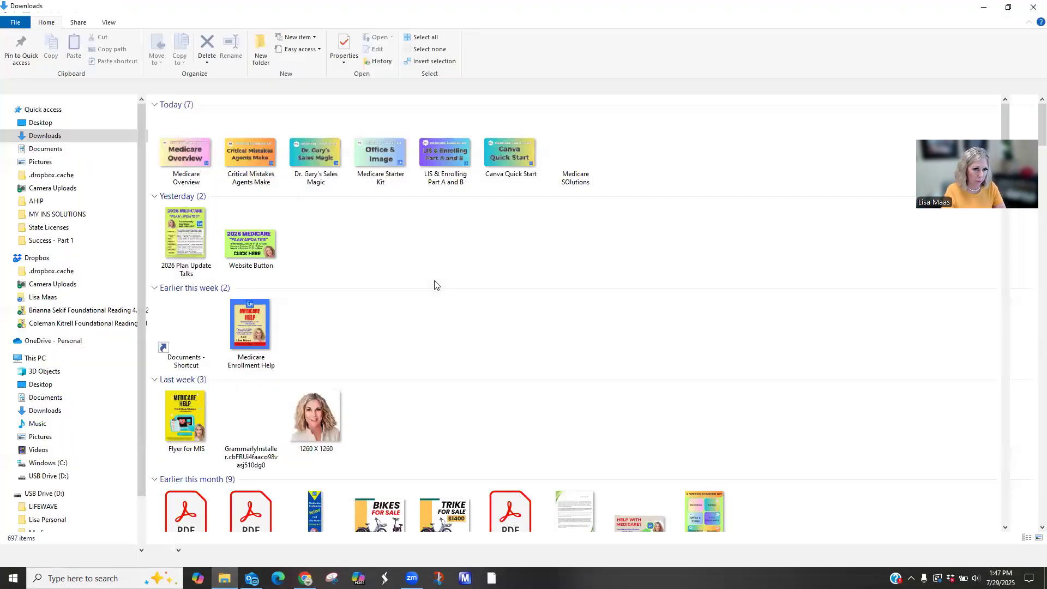
left_click(569, 160)
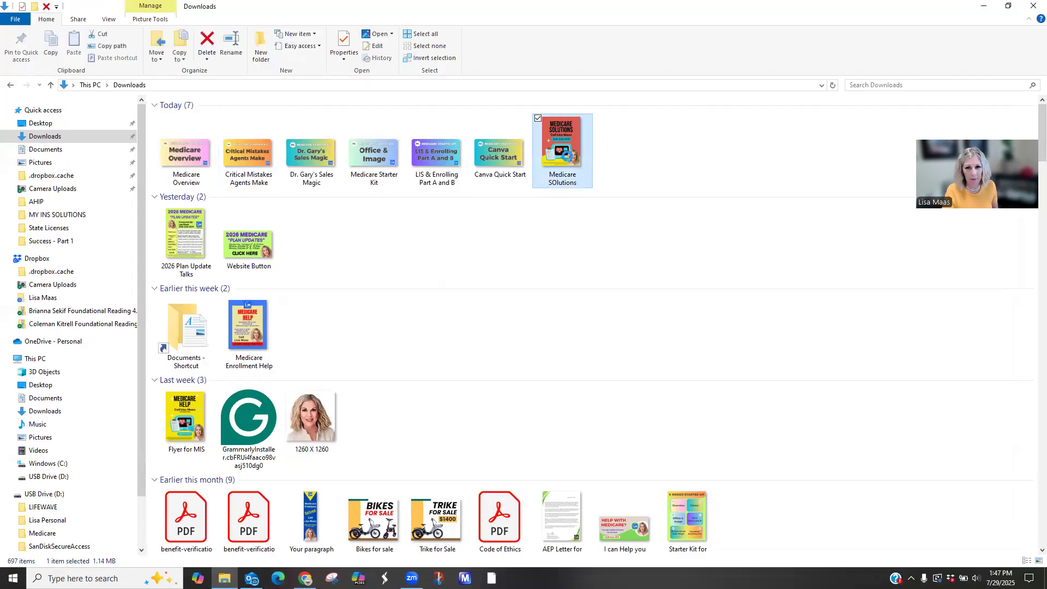
right_click(570, 153)
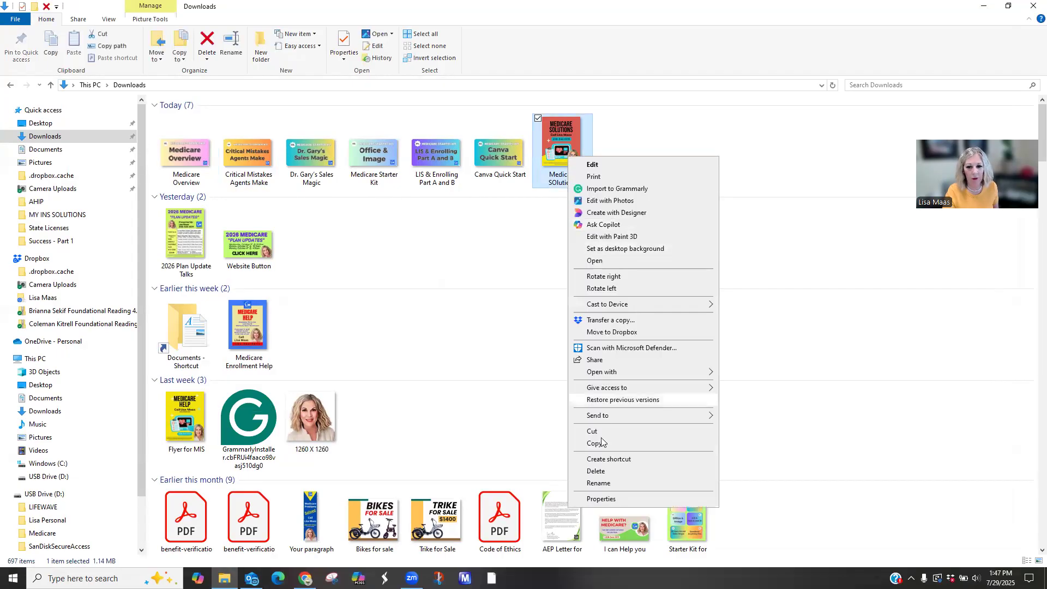
left_click(599, 483)
type("Medicare Flyer for Class")
scroll(583, 418, "down", 1)
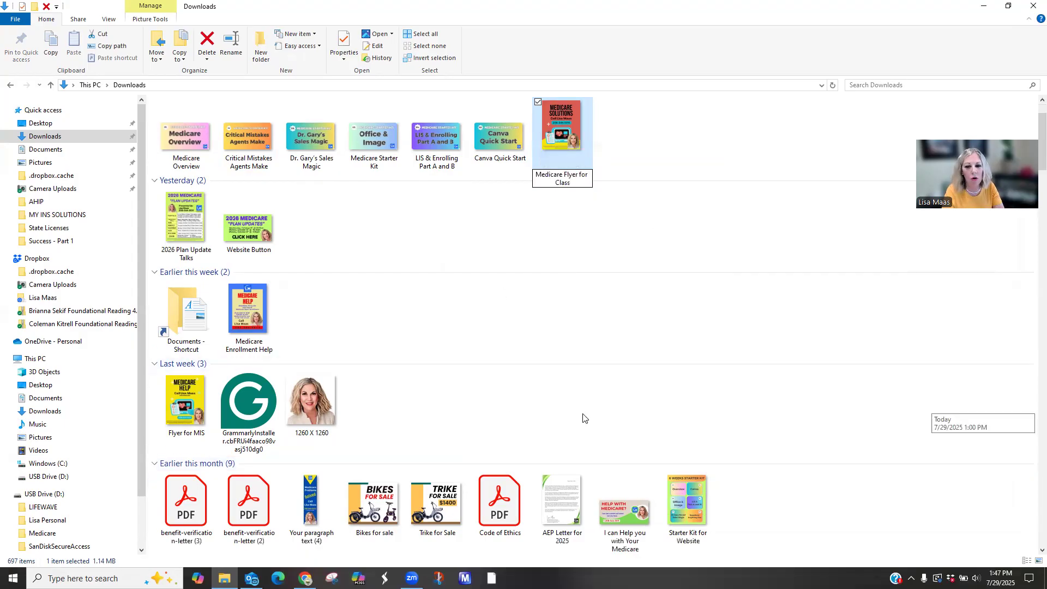
scroll(584, 418, "down", 8)
scroll(584, 418, "down", 3)
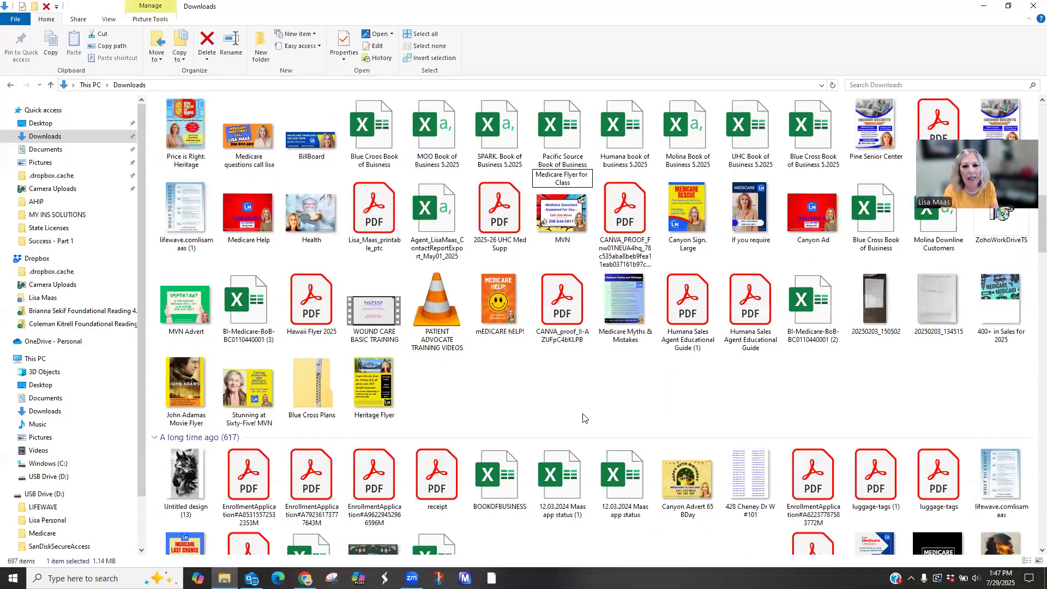
scroll(584, 418, "up", 12)
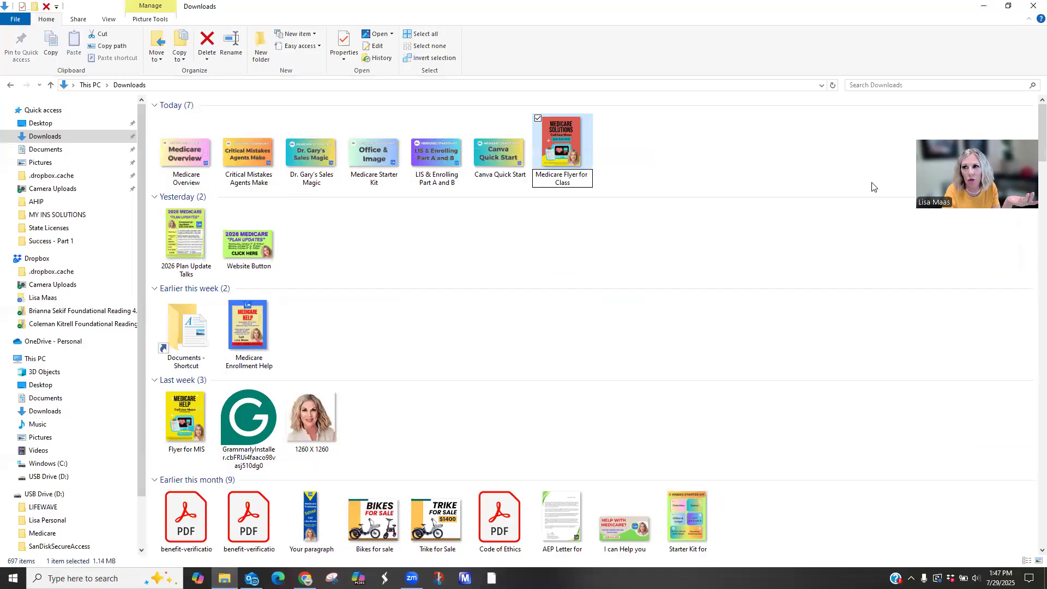
left_click(1032, 6)
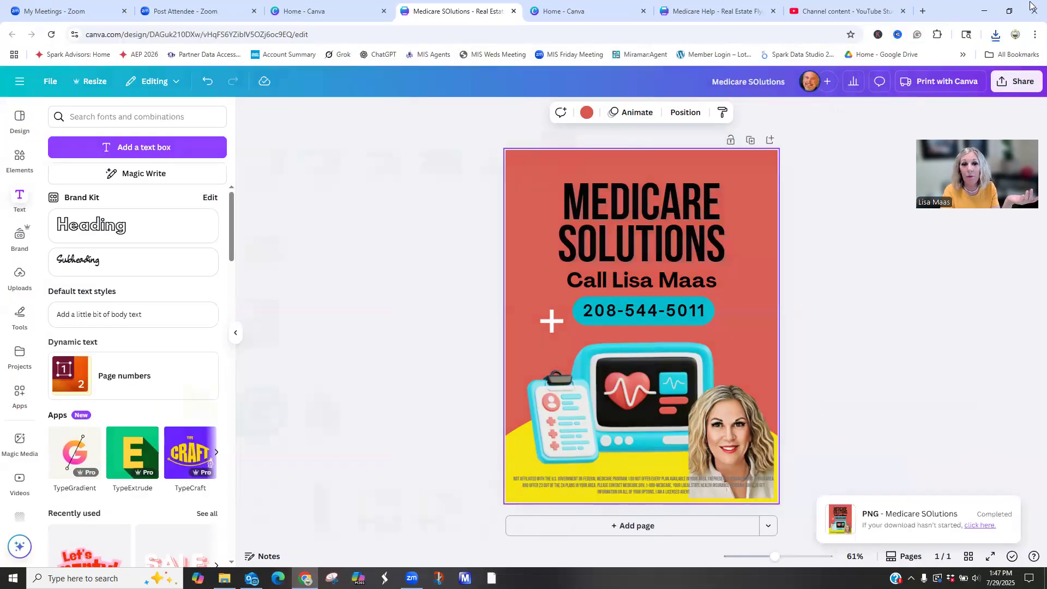